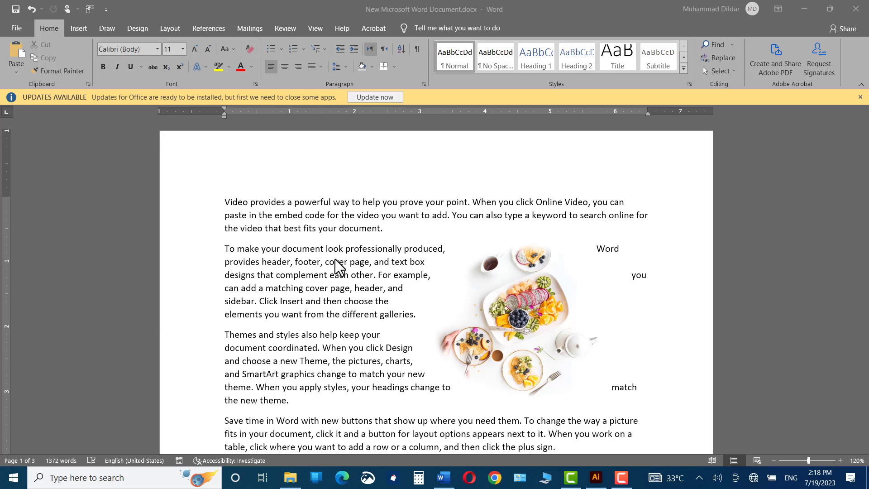
click(72, 28)
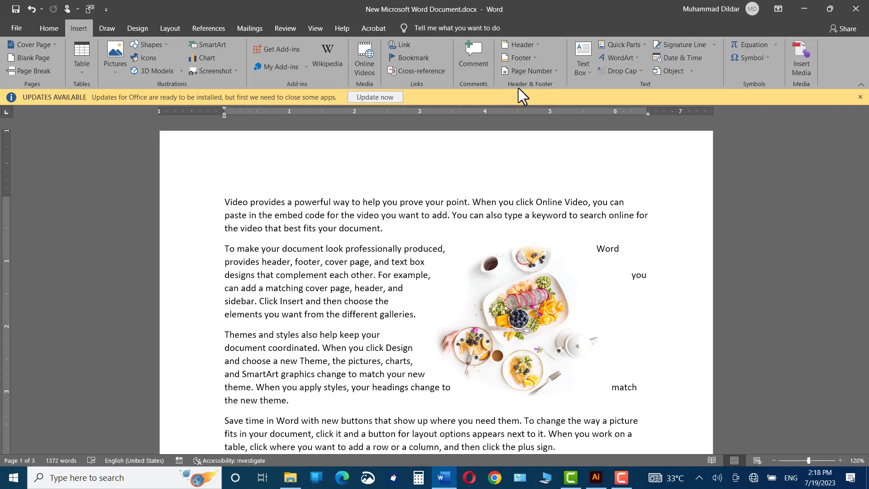
click(530, 45)
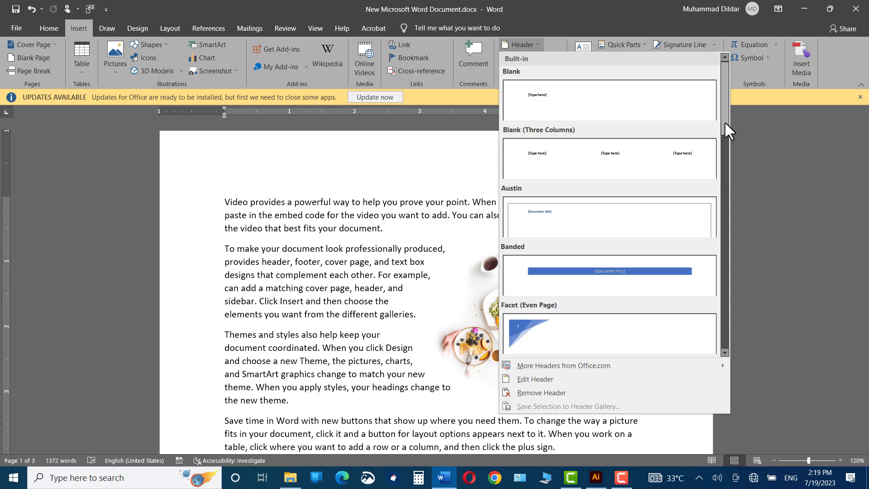
drag(724, 121, 749, 135)
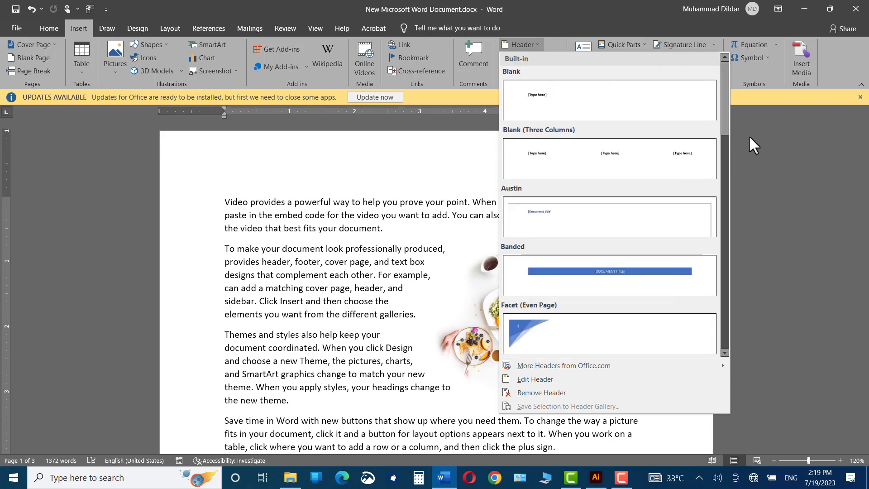
click(759, 147)
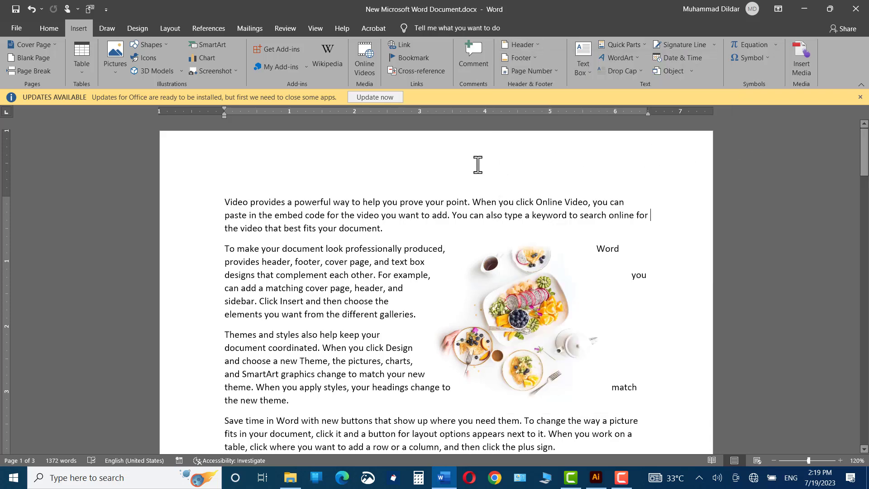
- Add the header text "TECH TIME.COM" on the first page, close header editing and check it throughout the document
double_click(182, 159)
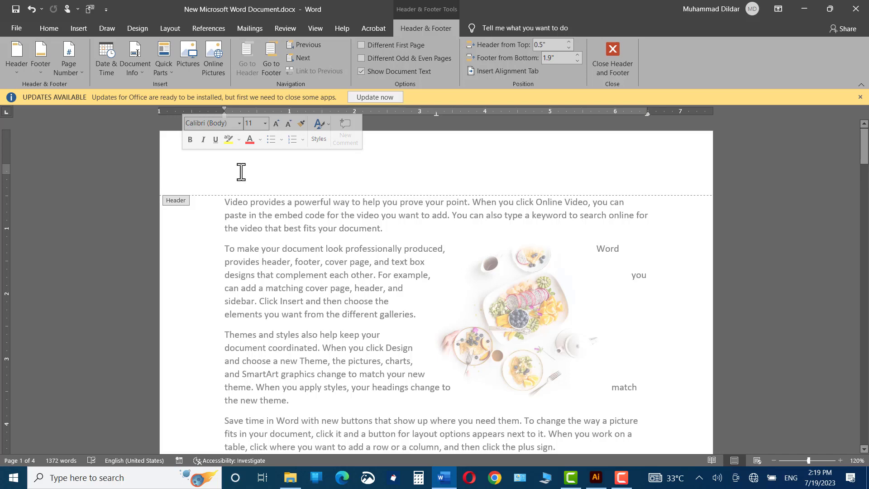
text(TECH TIME.COM)
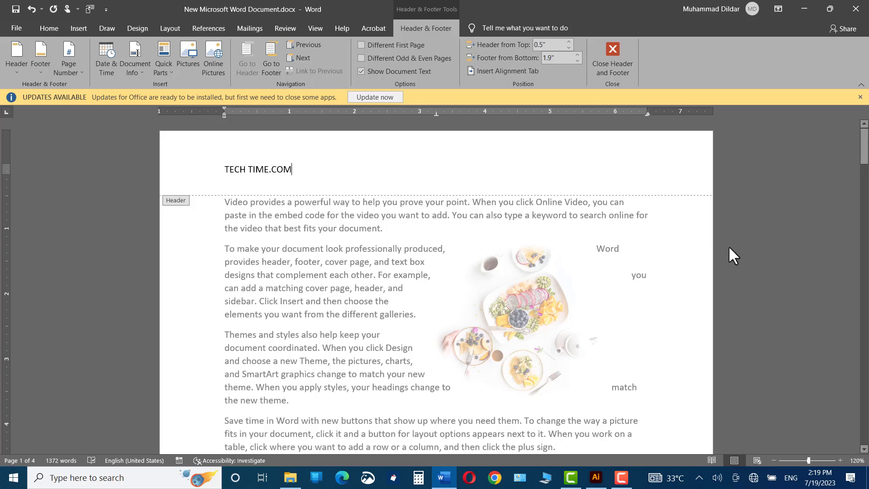
key(Escape)
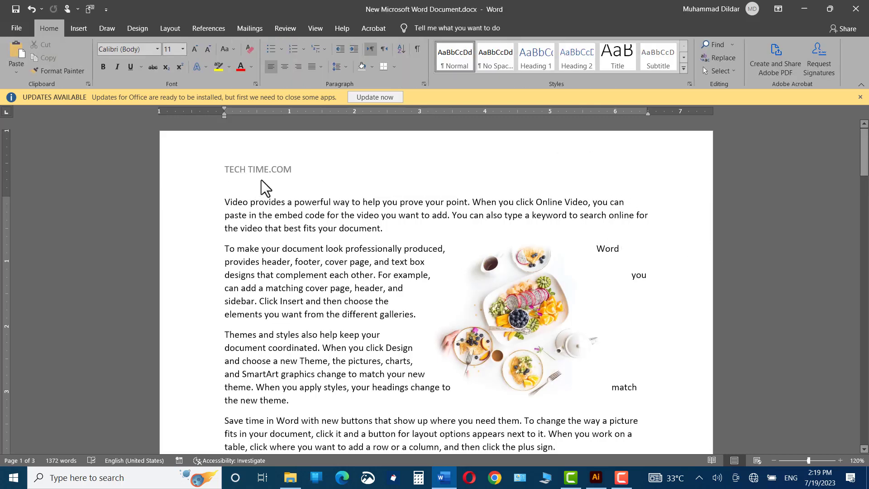
scroll(261, 180, down, 20)
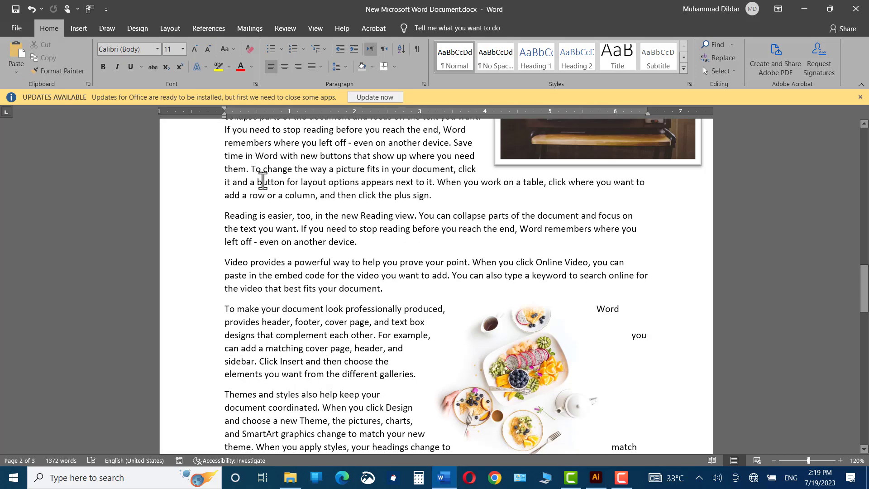
drag(865, 298, 851, 434)
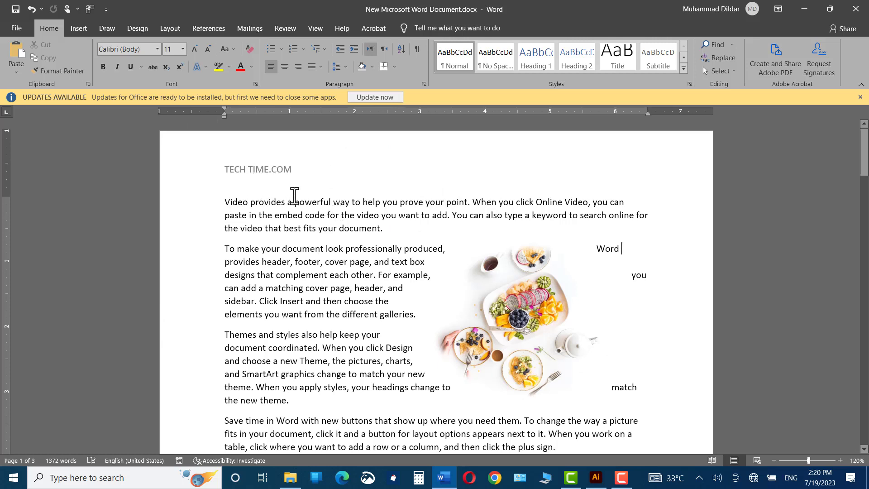
- Edit the header to make "TECH TIME.COM" bold and underlined, and return to the document body
right_click(251, 167)
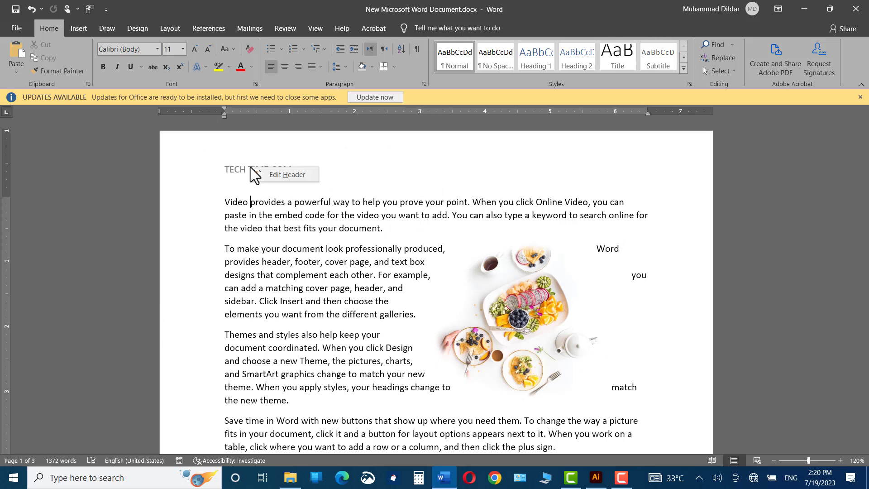
click(279, 175)
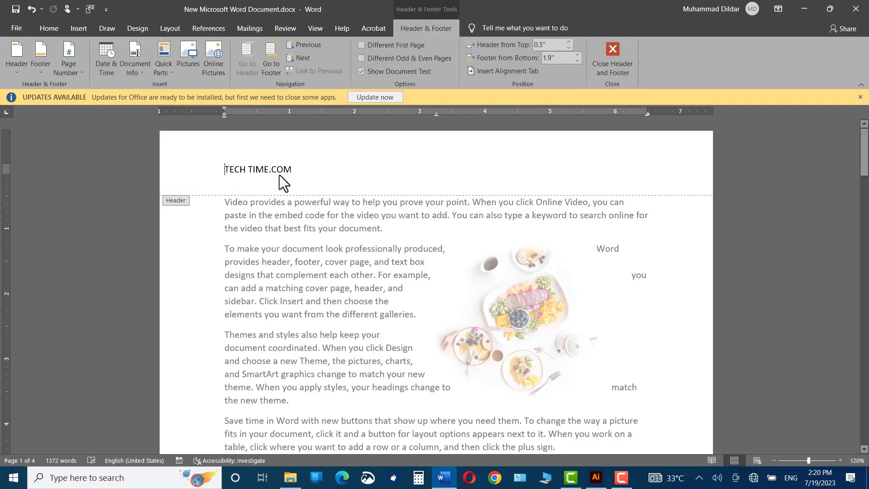
triple_click(279, 174)
key(ctrl+c)
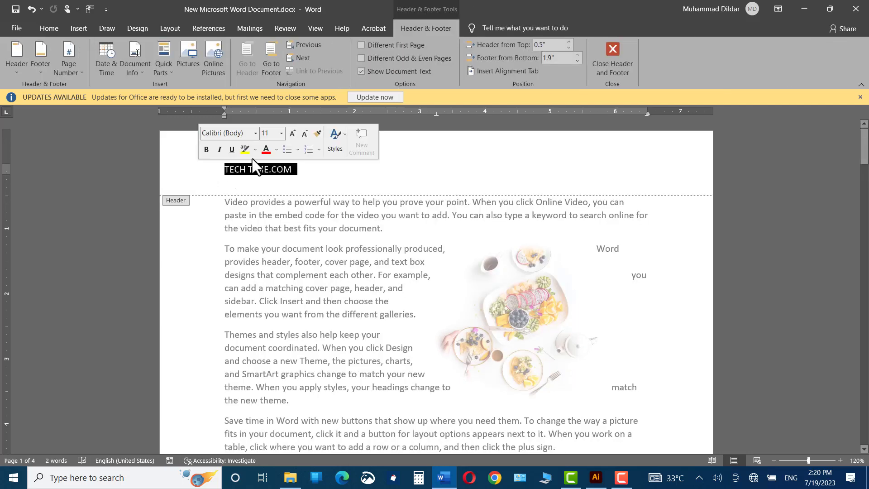
click(207, 150)
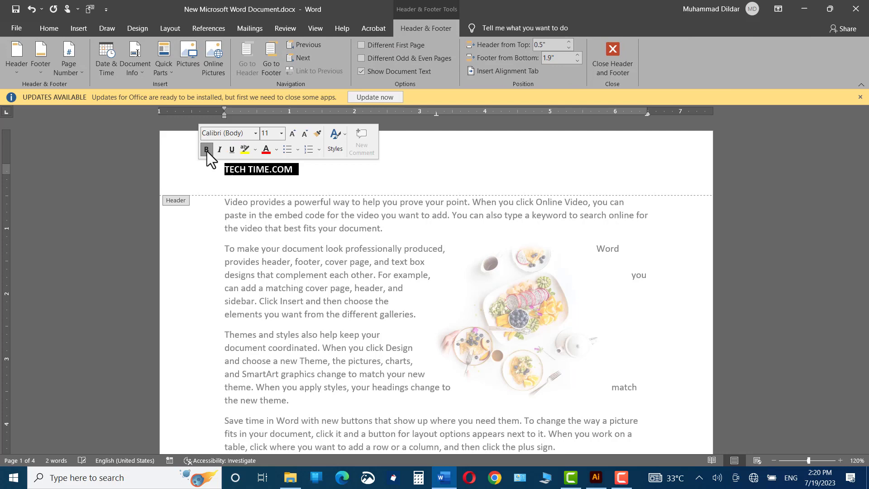
click(231, 150)
click(355, 181)
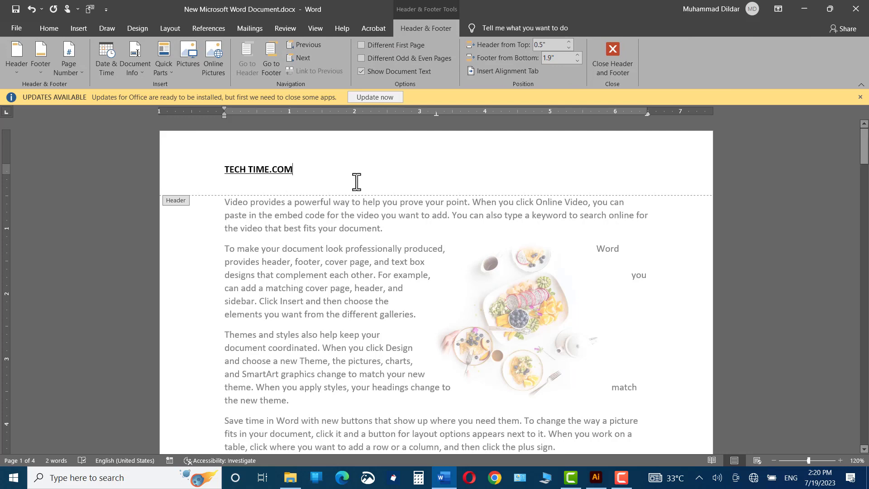
double_click(776, 233)
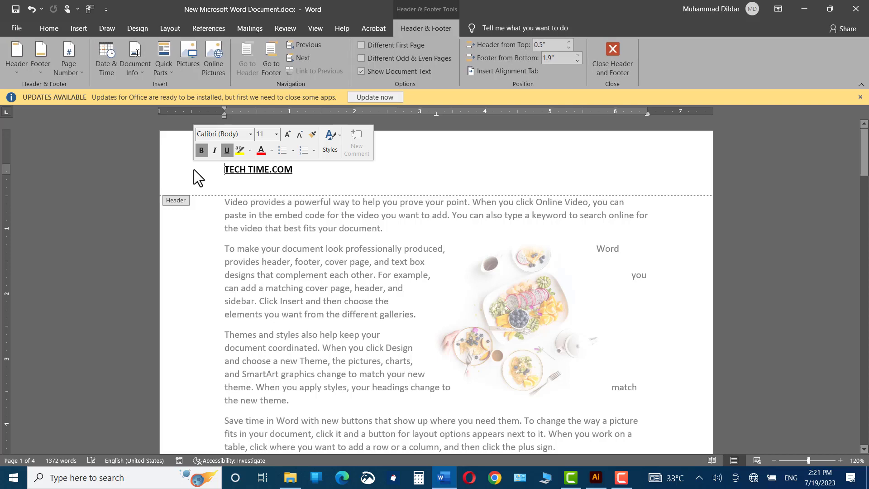
double_click(810, 254)
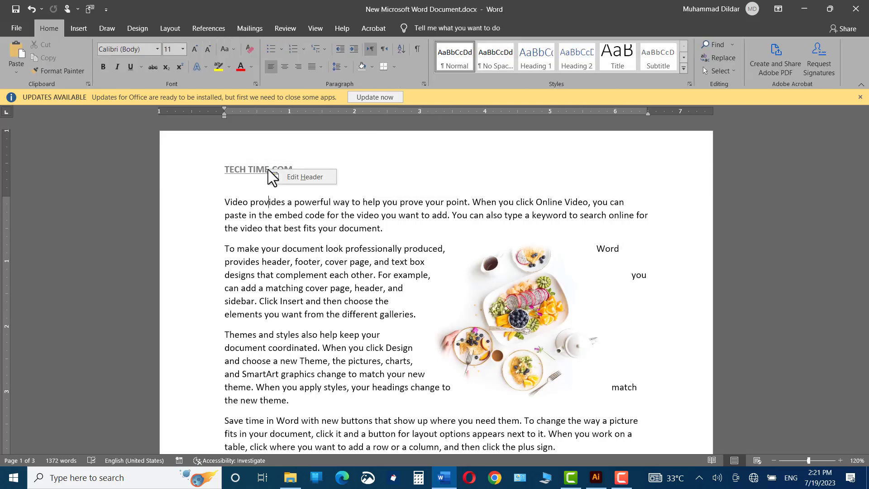
- Remove the header from the document, close header editing and check the pages
double_click(202, 168)
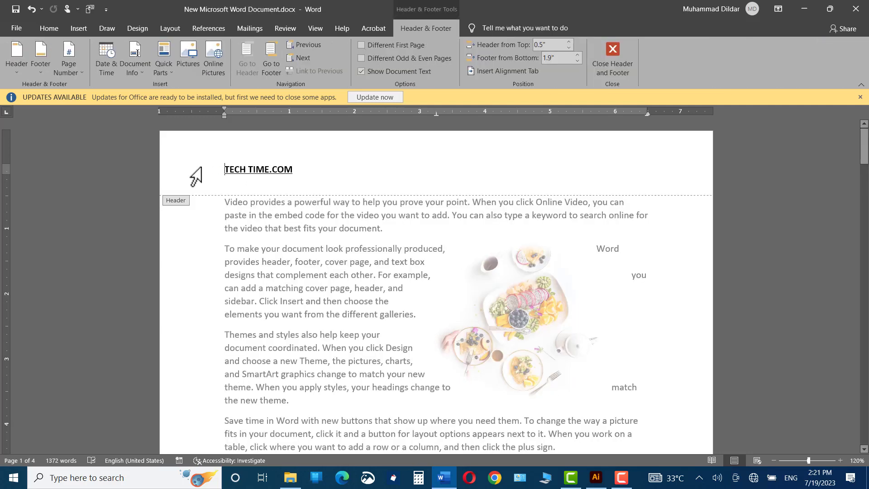
click(17, 73)
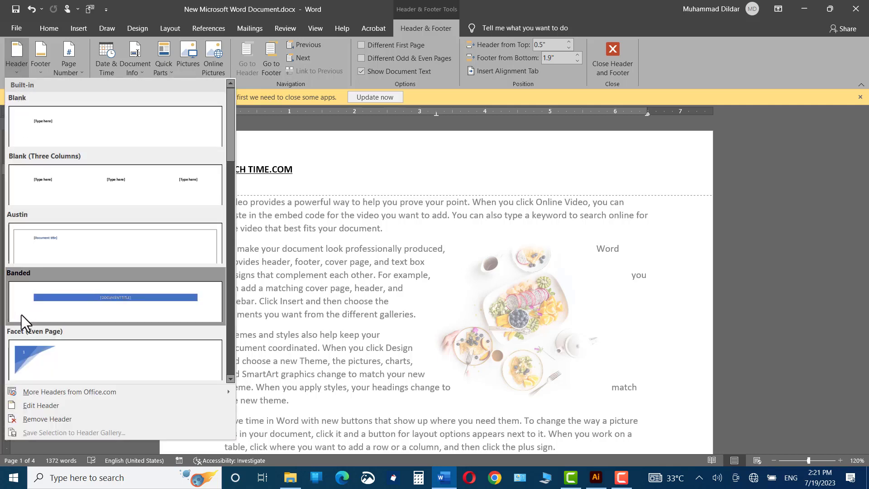
click(31, 419)
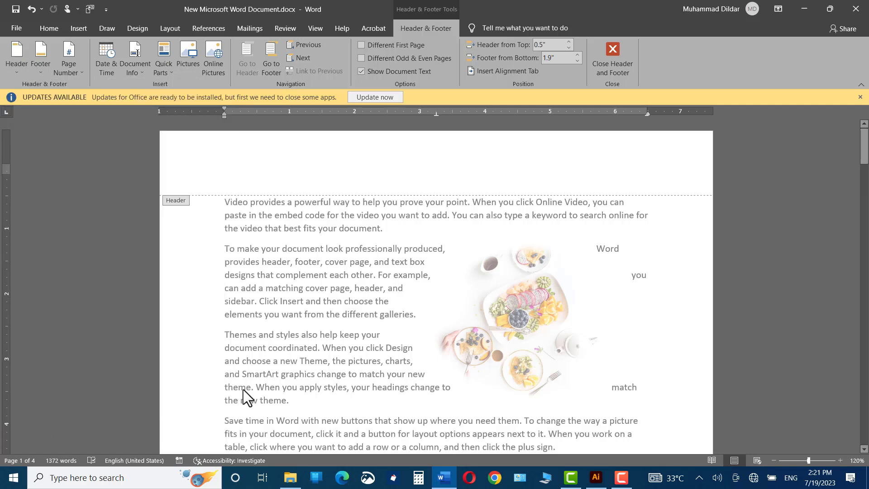
double_click(751, 277)
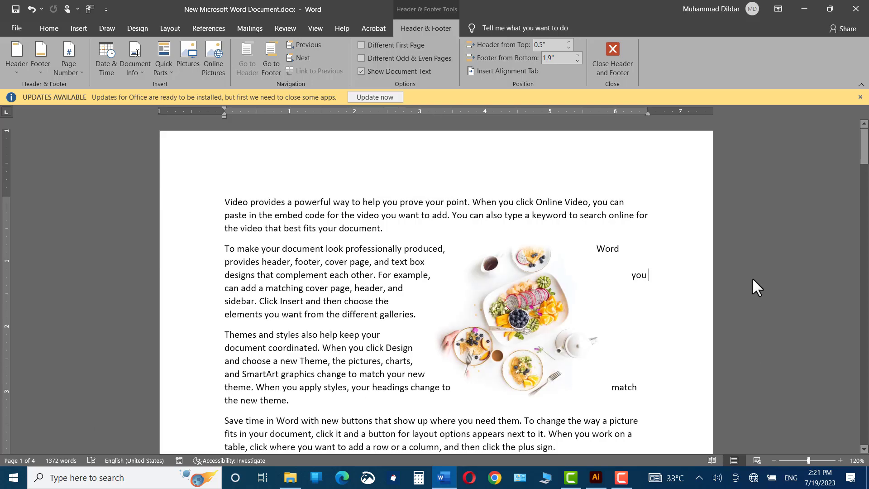
drag(866, 160, 851, 437)
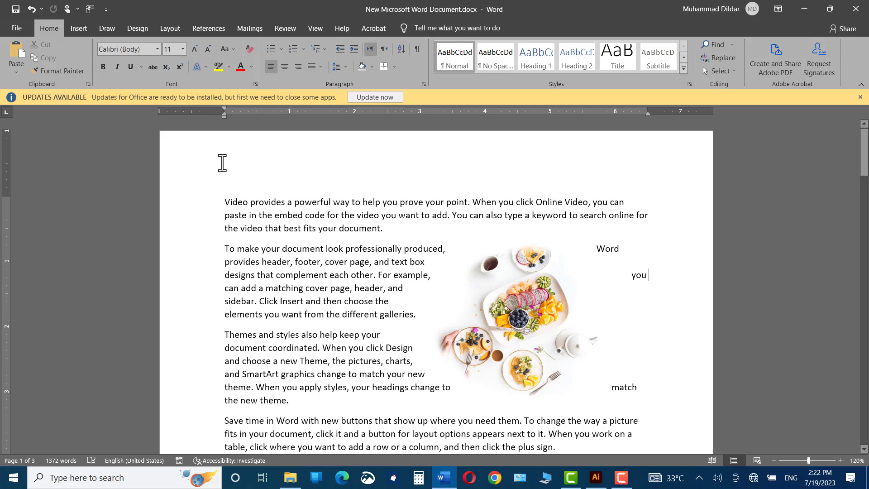
- Enter "TECH TIME.COM" in the footer at the end of page 1 and return to the document body
double_click(181, 176)
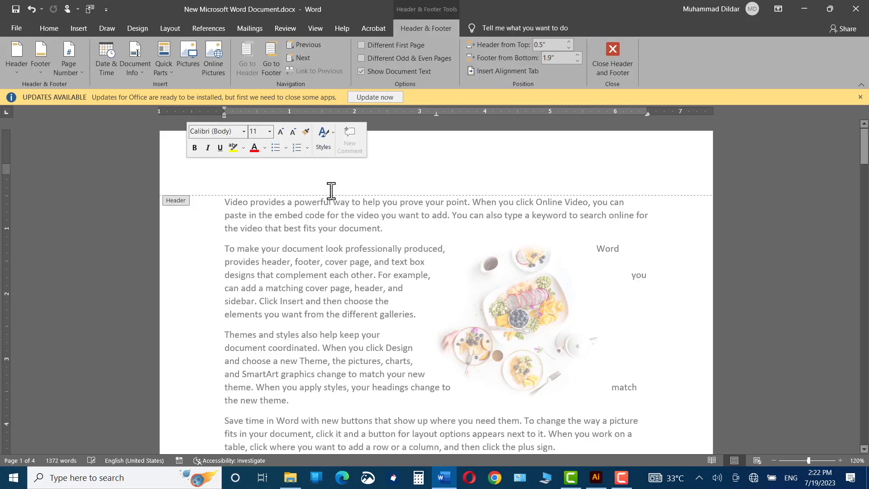
drag(862, 158, 862, 215)
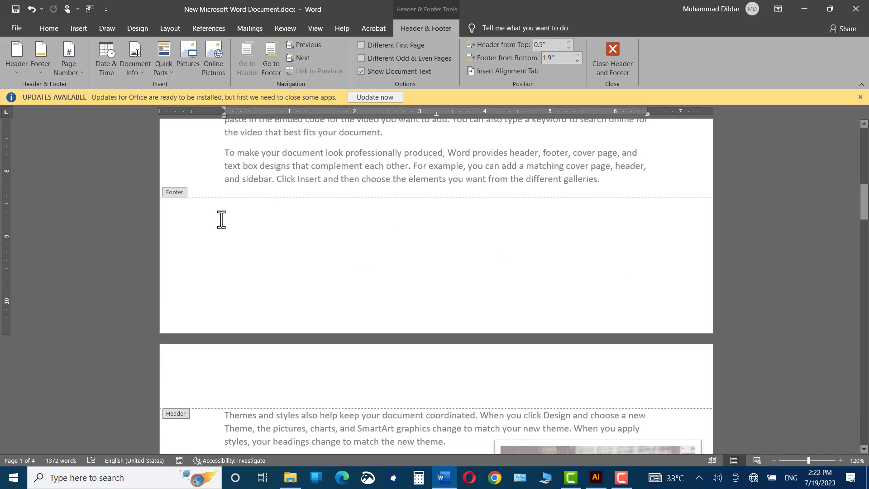
click(221, 220)
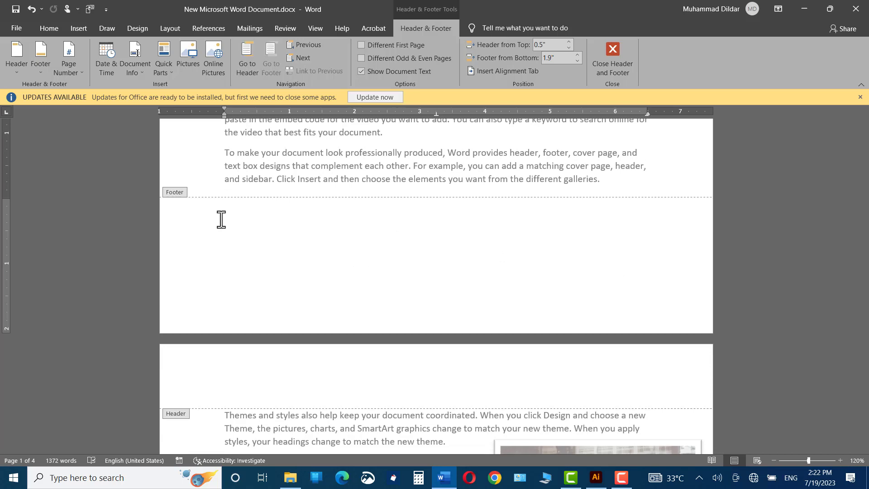
key(ctrl+v)
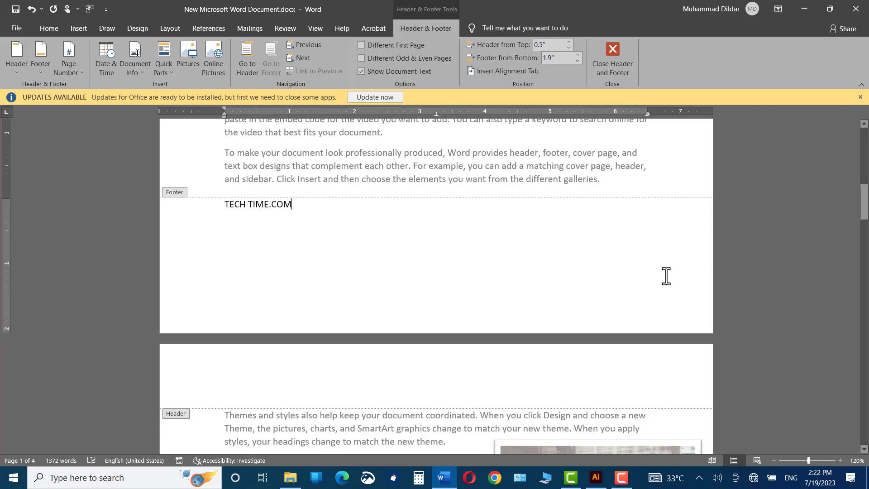
double_click(765, 190)
mouse_move(862, 213)
mouse_down()
mouse_move(866, 397)
mouse_move(863, 205)
mouse_up()
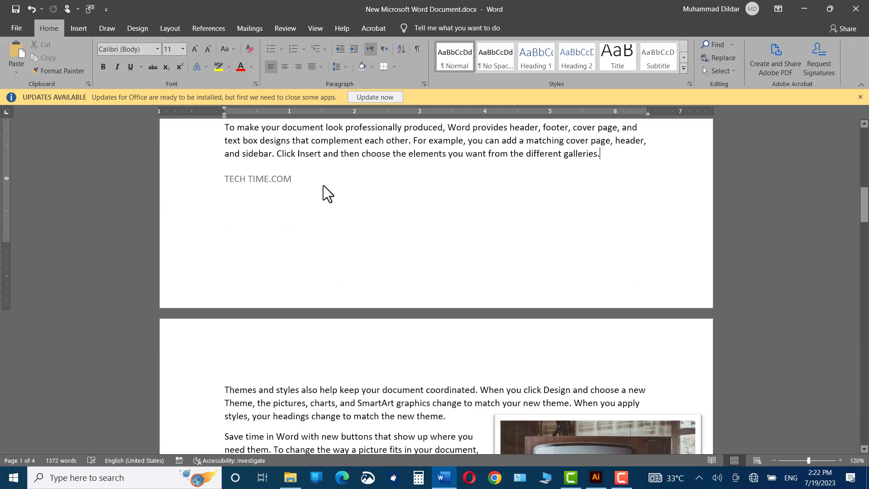
- Open the footer for editing and remove it from the document
double_click(205, 177)
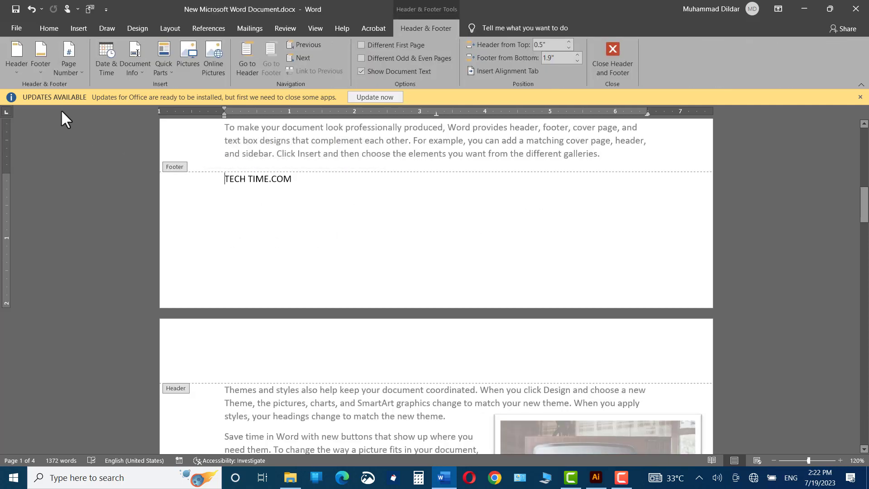
click(39, 66)
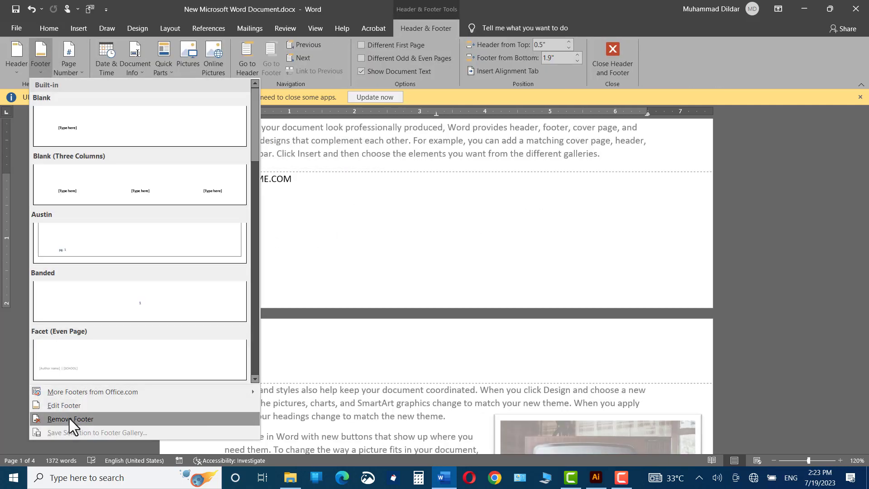
click(69, 418)
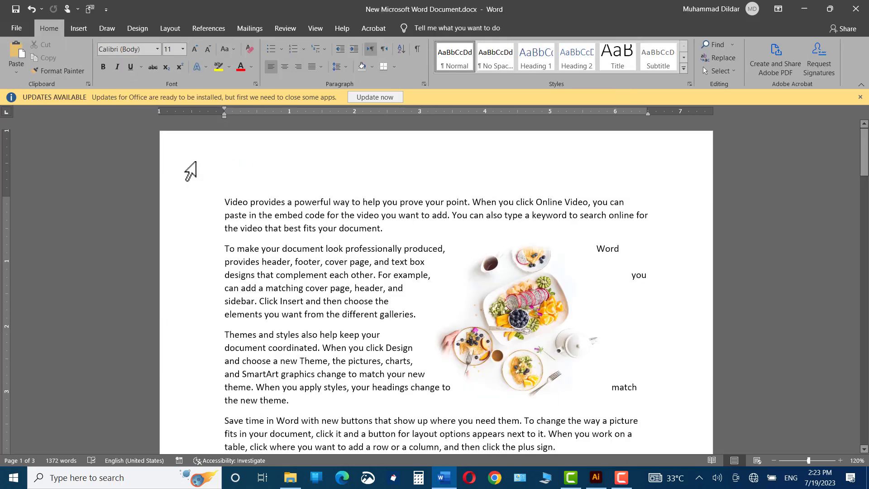
- Turn on the Different First Page option and insert "TECH TIME TUTORIAL" as the first page's header
double_click(190, 171)
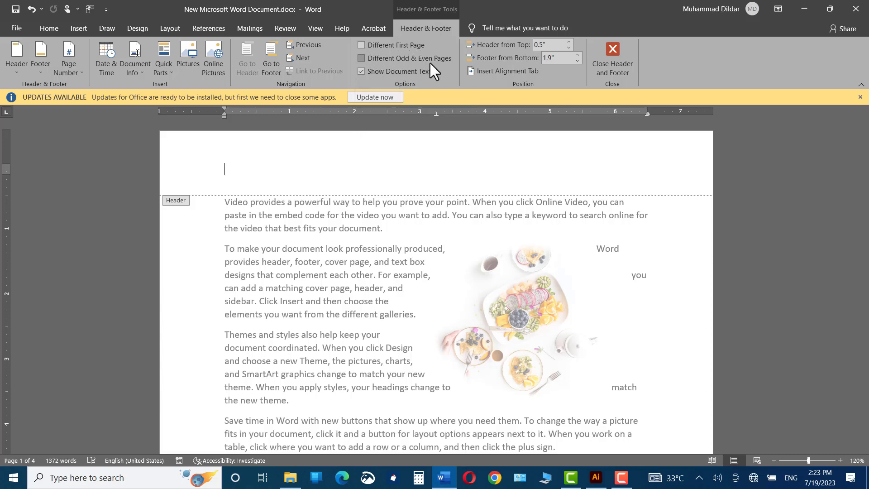
click(362, 46)
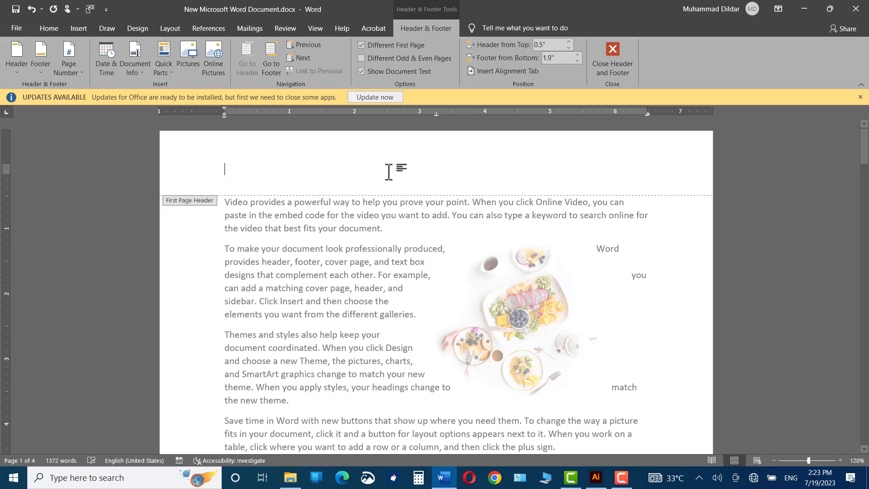
text(TECH TIME TUTORIAL)
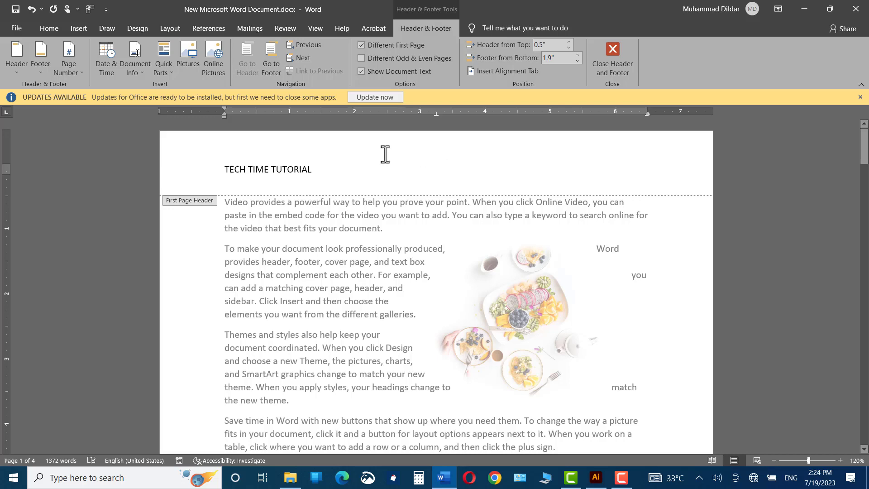
- Enter "TECH TIME .COM" in the header of page 2
drag(864, 165, 865, 234)
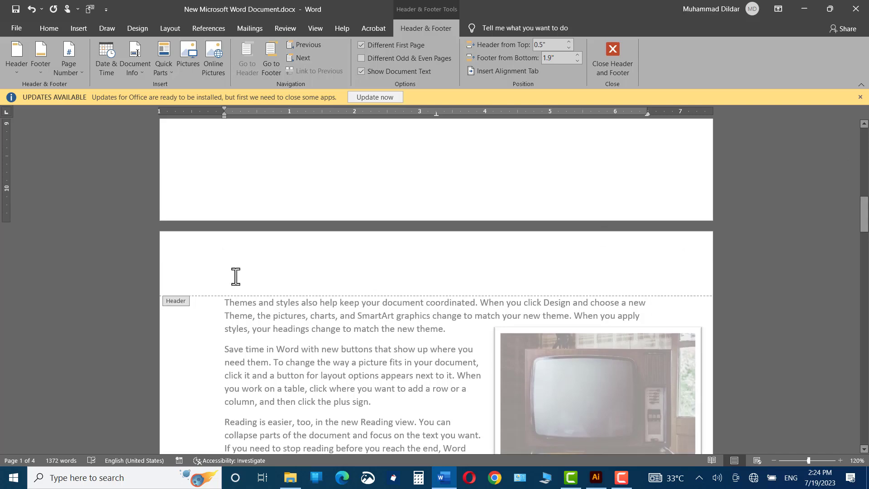
click(226, 274)
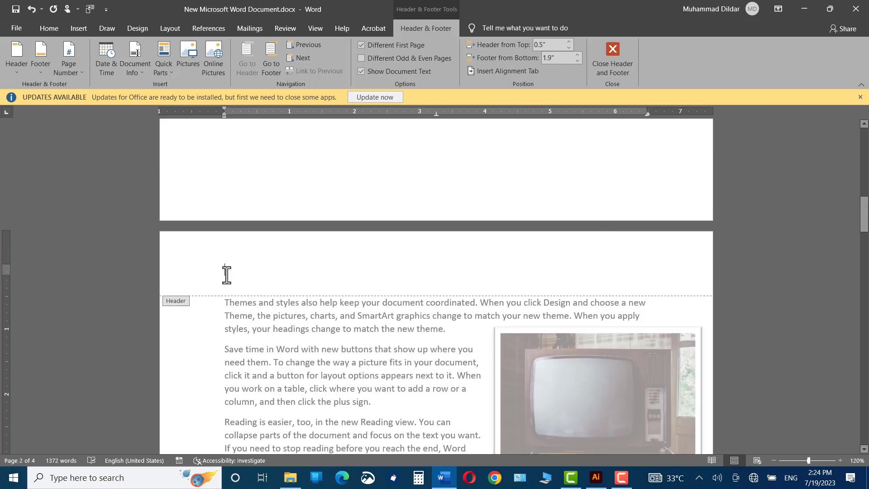
text(TECH TIME .COM)
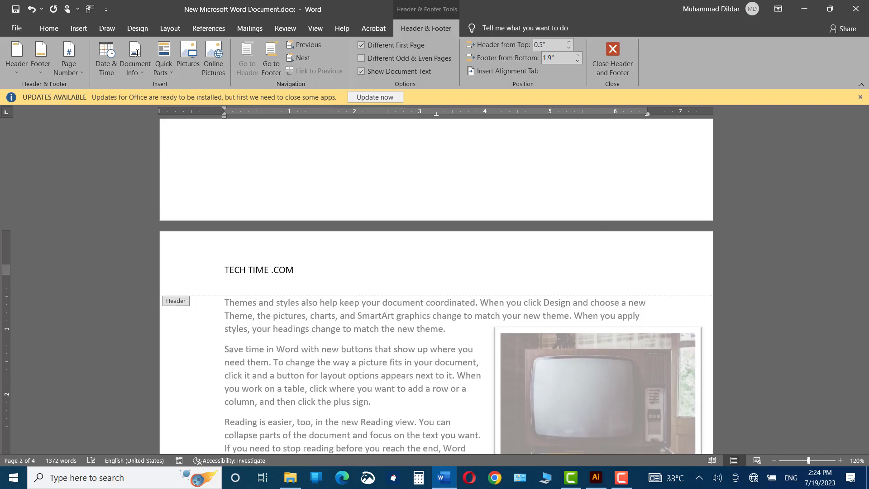
- Close header editing and compare the header of the first page with those of the following pages
scroll(662, 238, up, 10)
double_click(661, 239)
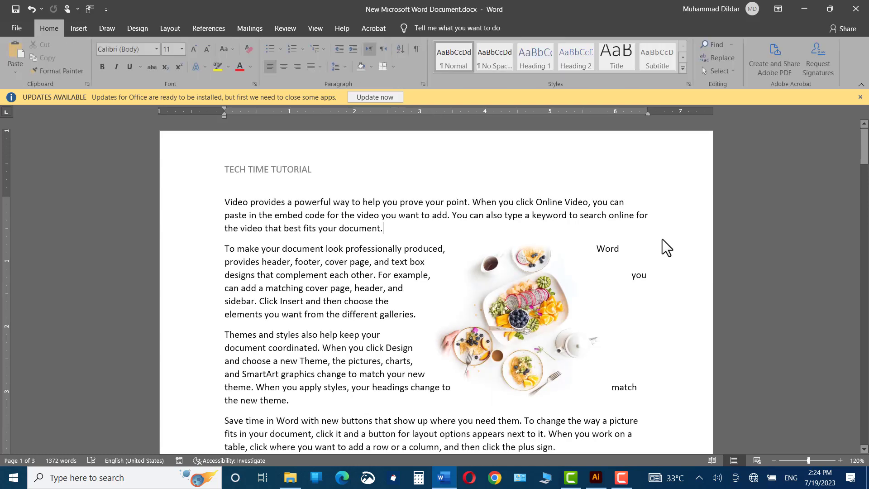
mouse_move(864, 149)
mouse_down()
mouse_move(865, 256)
mouse_move(859, 133)
mouse_up()
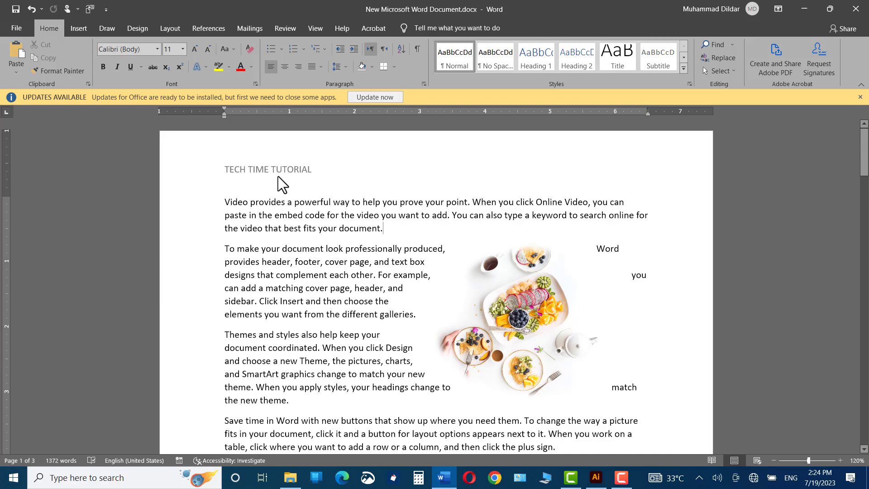
drag(866, 167, 853, 392)
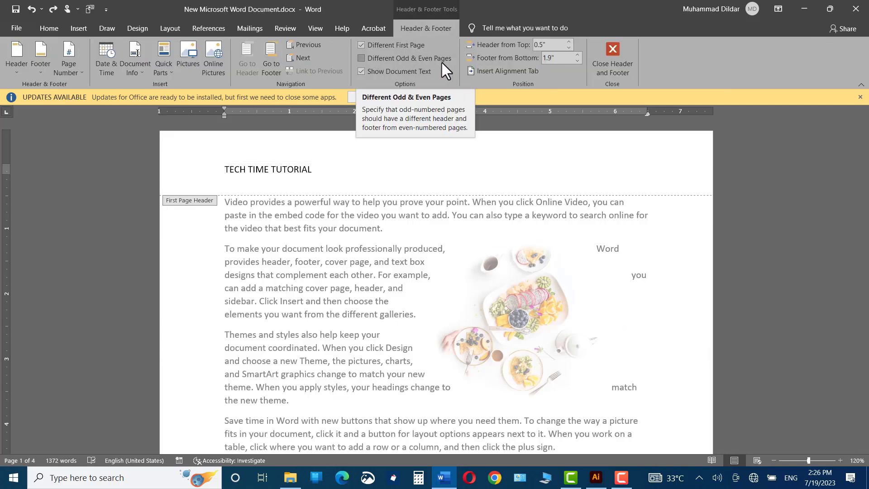
- Turn on Different Odd & Even Pages, enter "TUTORIAL.COM" as the even page header on page 2, and return to the body
click(361, 59)
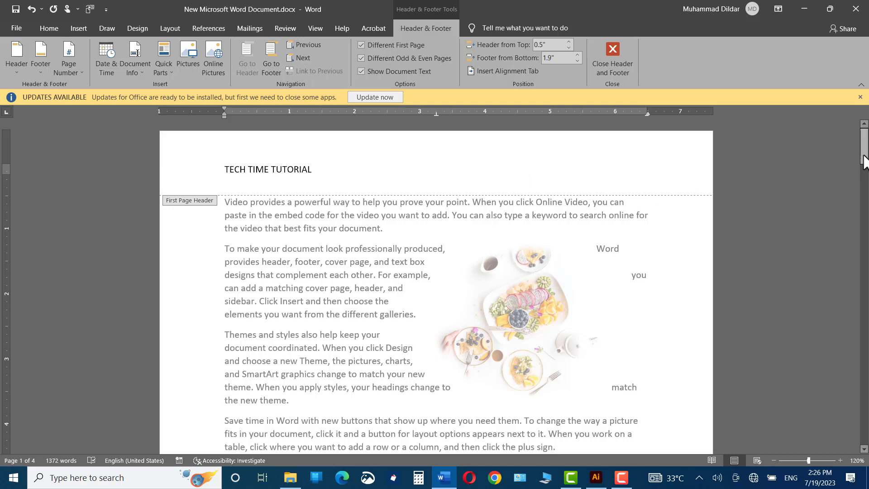
drag(863, 159, 861, 222)
click(230, 296)
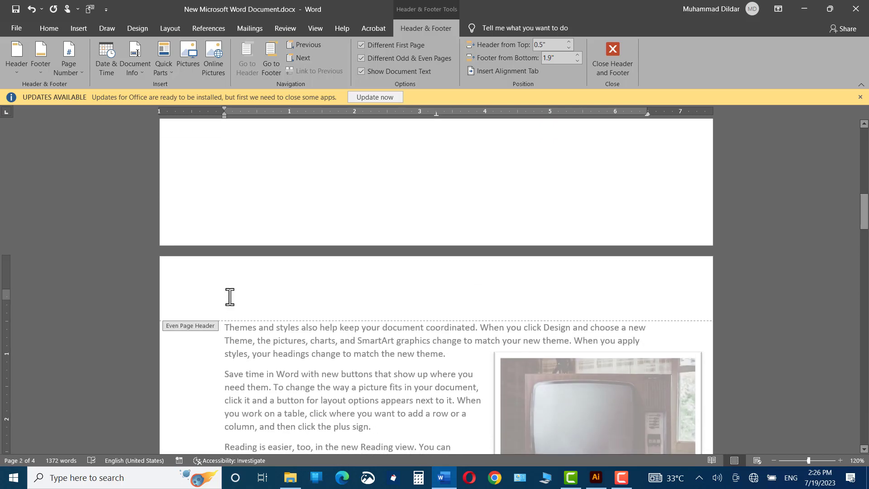
text(TUTORIAL.CO)
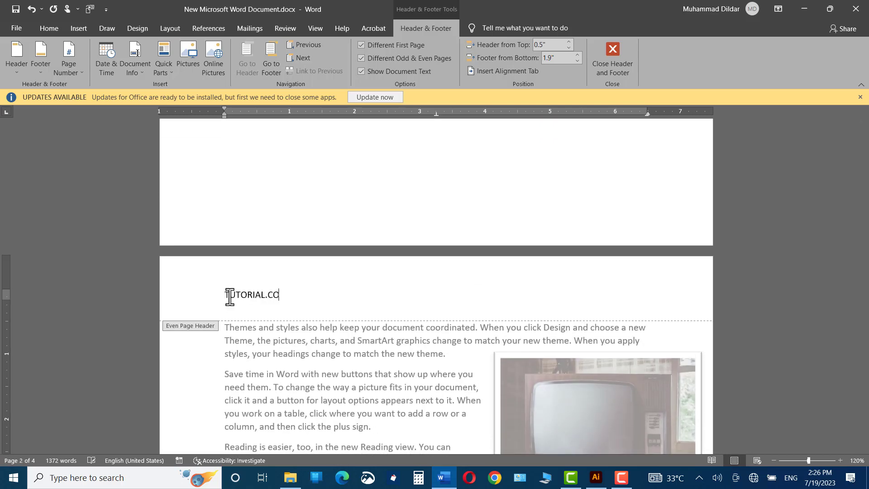
text(M)
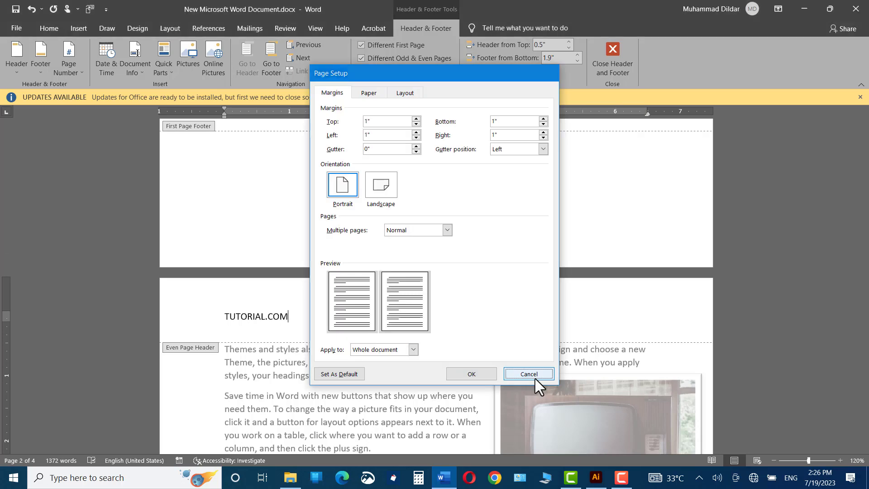
click(535, 378)
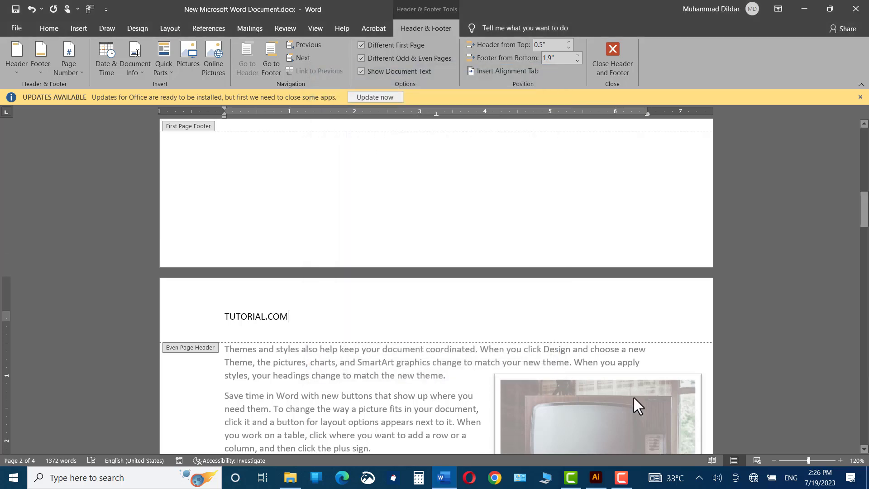
double_click(633, 398)
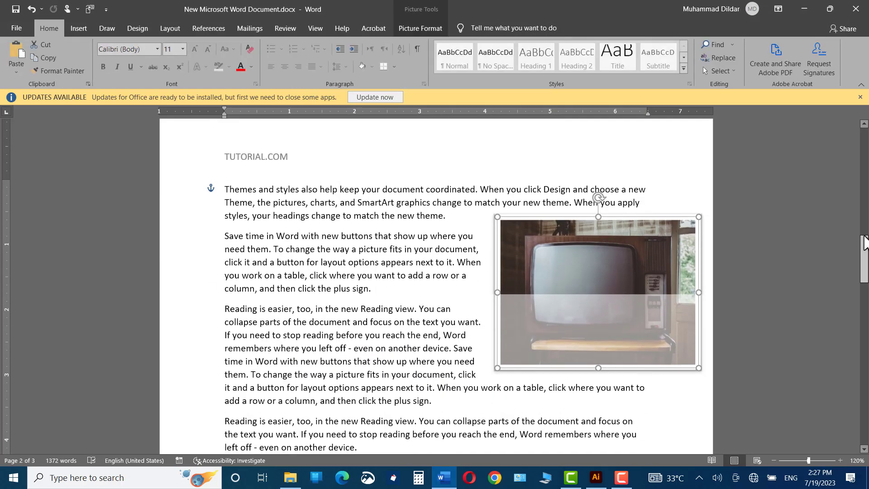
- Review the headers from the first page through the rest of the document
drag(864, 258, 845, 102)
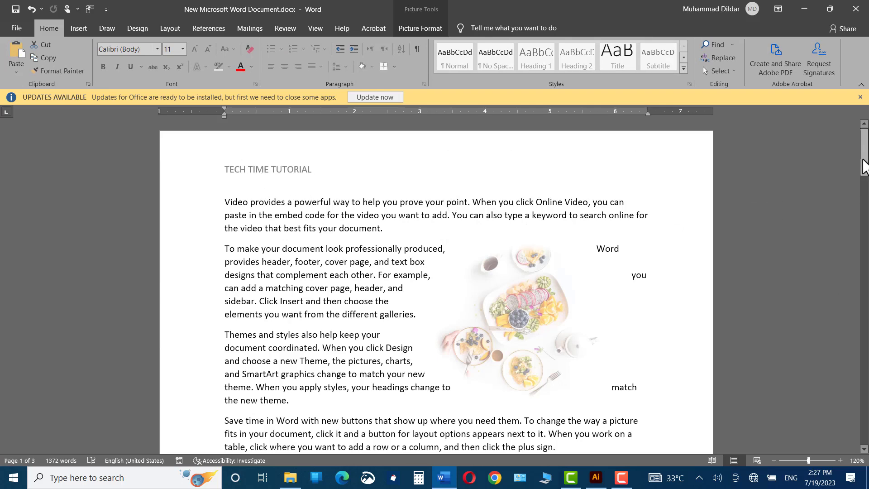
drag(863, 166, 853, 302)
drag(857, 341, 859, 384)
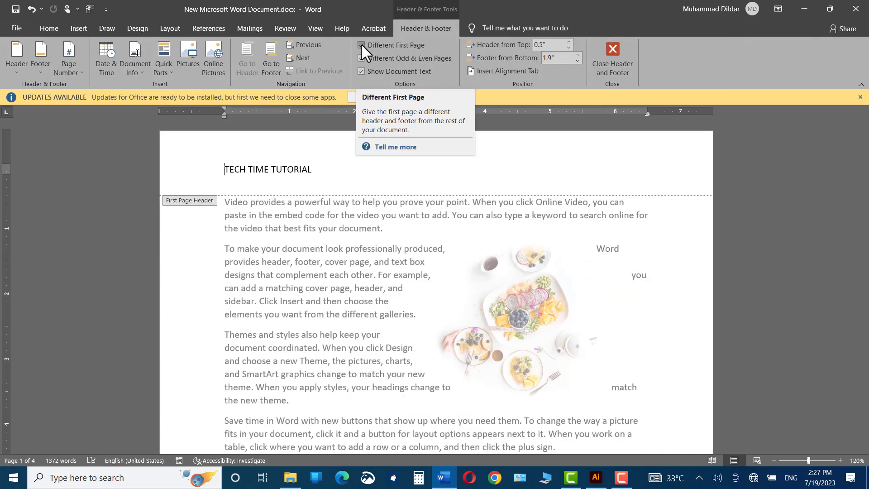
- Turn off the Different First Page option, return to the document body and check the headers on all pages
click(362, 45)
double_click(753, 199)
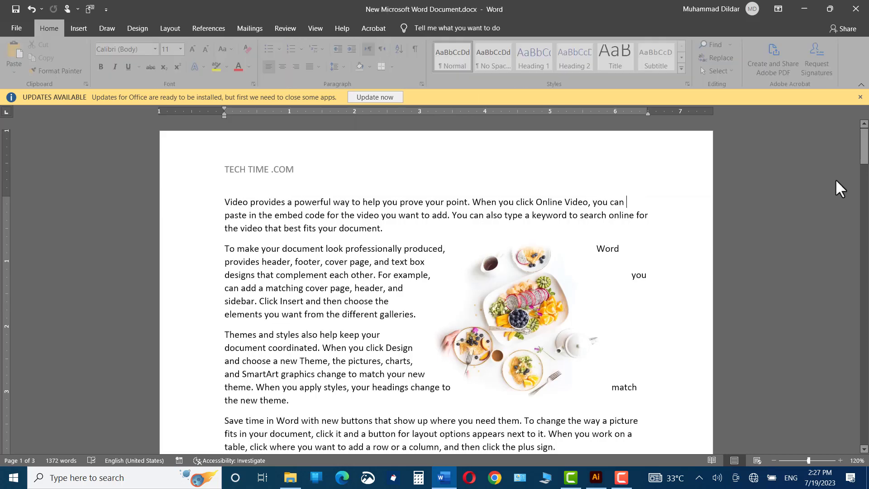
drag(867, 162, 867, 410)
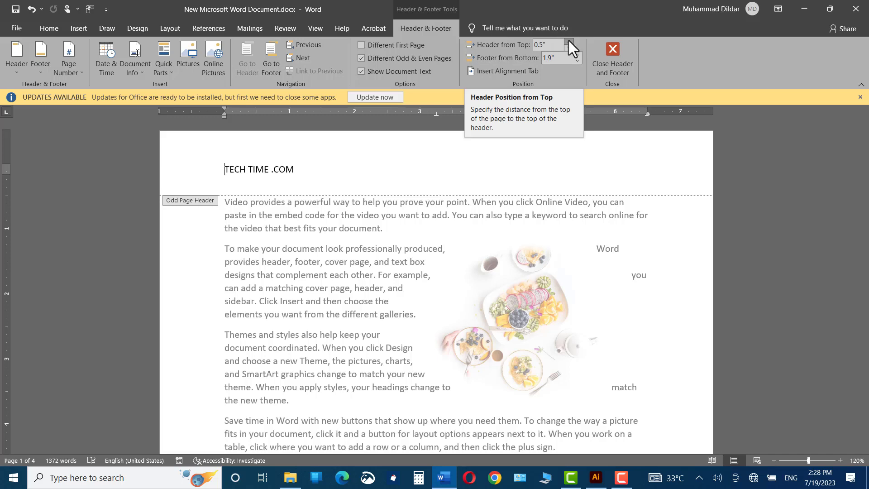
- Try a header distance from the top of 0.8" and set it back to 0.5"
click(569, 40)
click(568, 41)
click(569, 40)
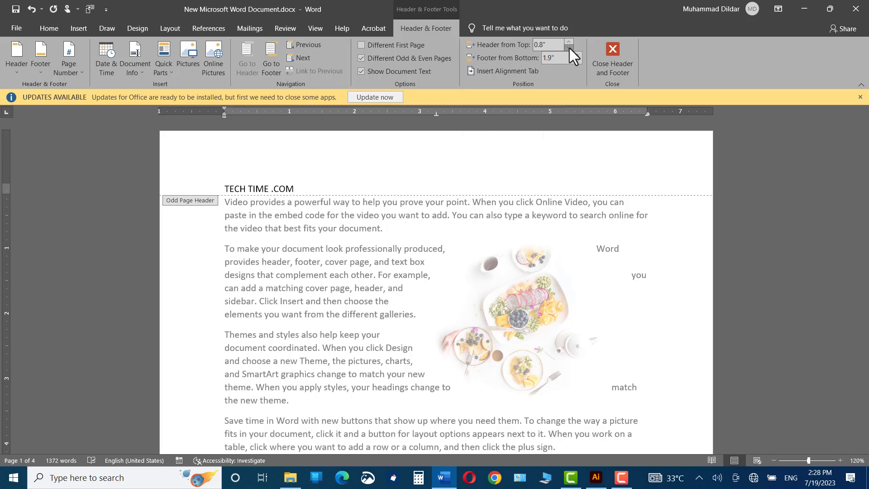
click(569, 48)
click(569, 48)
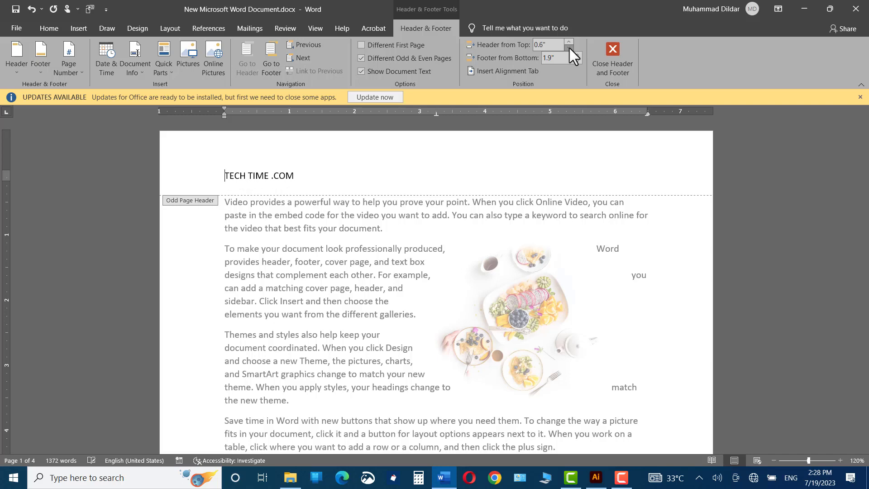
click(569, 48)
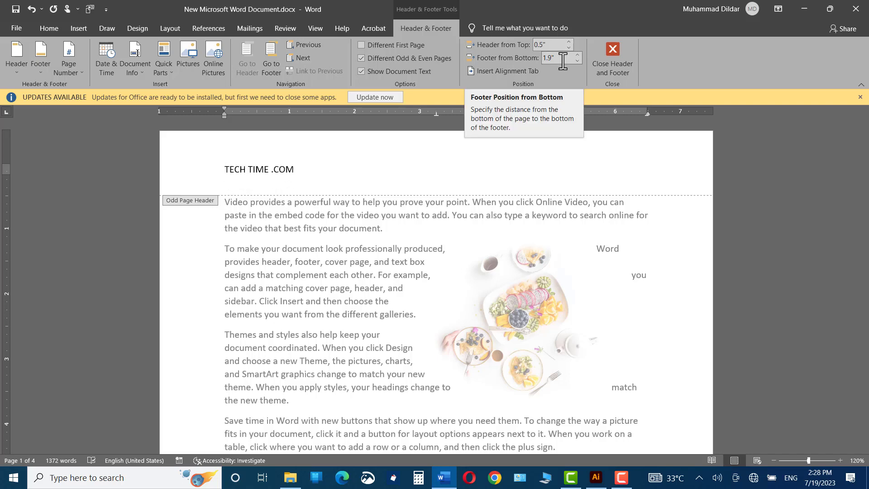
click(566, 57)
- Insert the Accent Bar 2 page number at the top of the page and return to the document body
click(389, 152)
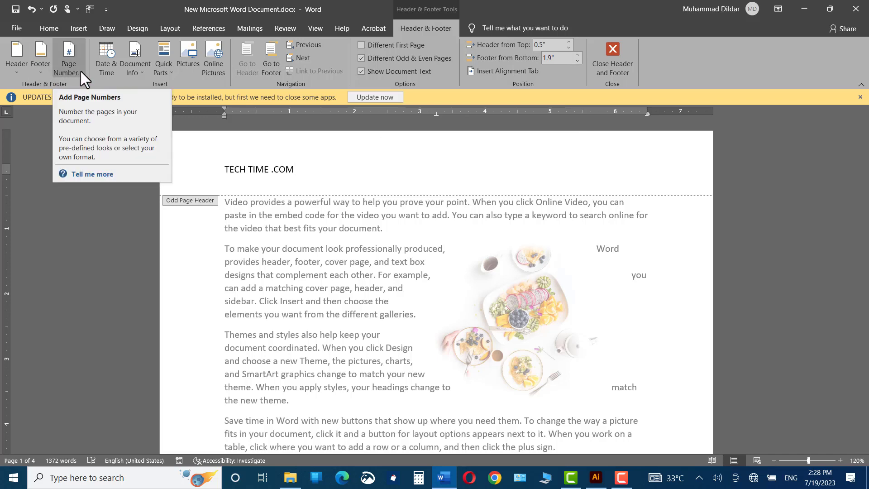
click(80, 72)
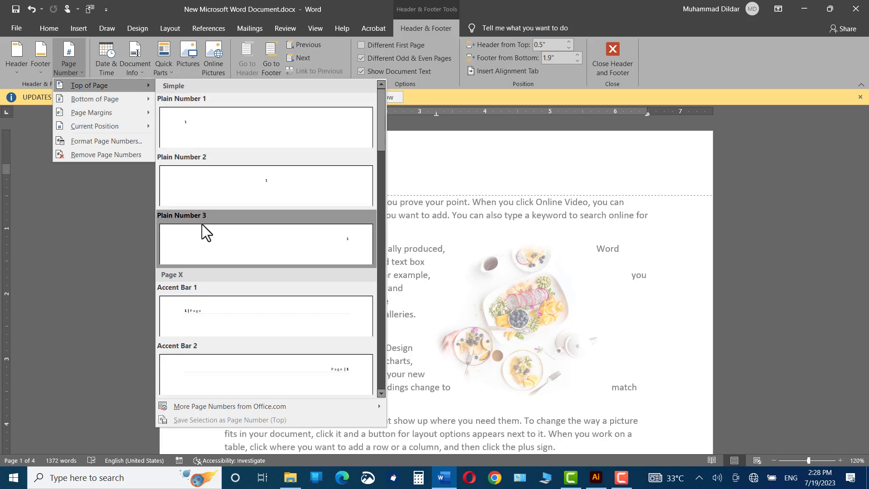
mouse_move(143, 99)
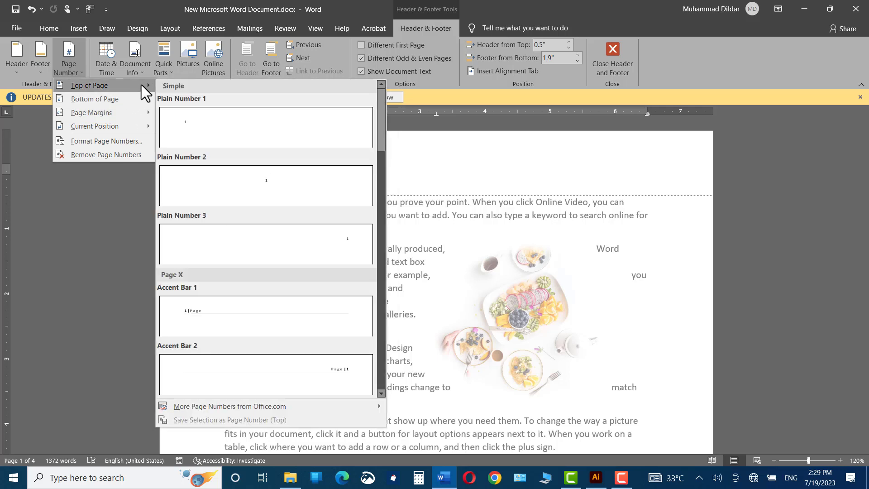
click(335, 369)
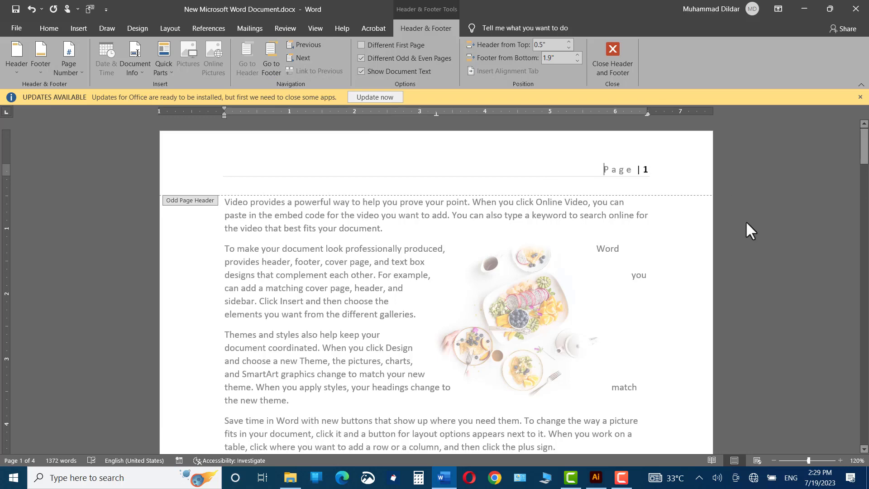
double_click(702, 238)
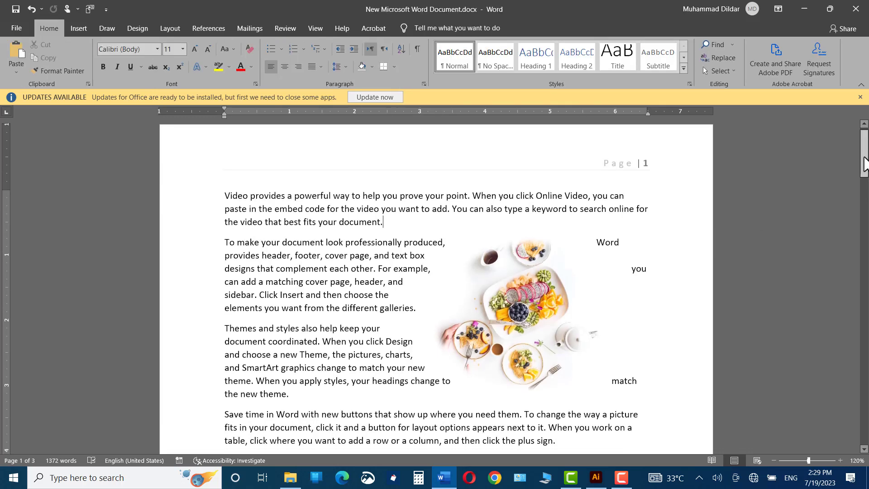
- Open page 2's header, turn off Different Odd & Even Pages, and return to the body at the first page
drag(862, 163, 864, 265)
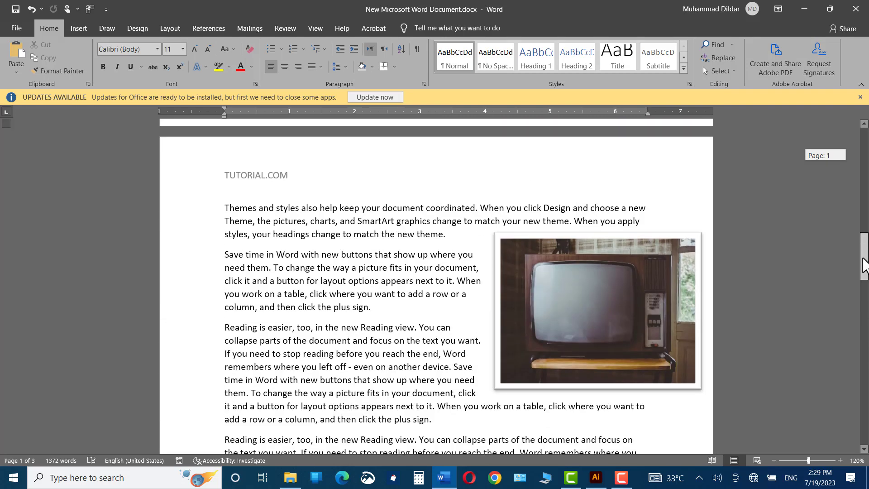
double_click(656, 190)
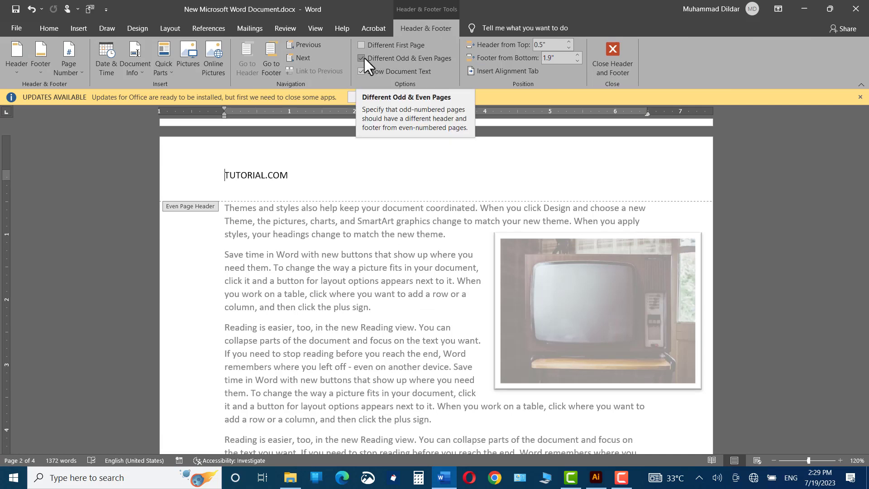
click(361, 59)
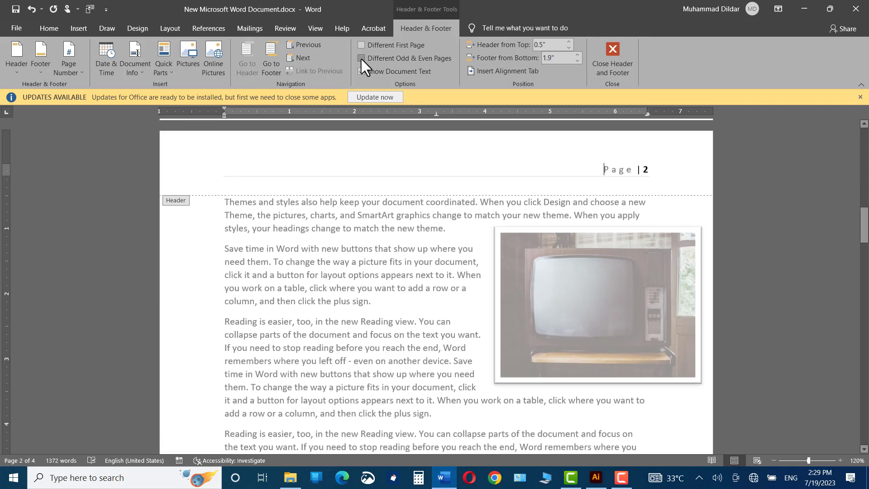
double_click(769, 200)
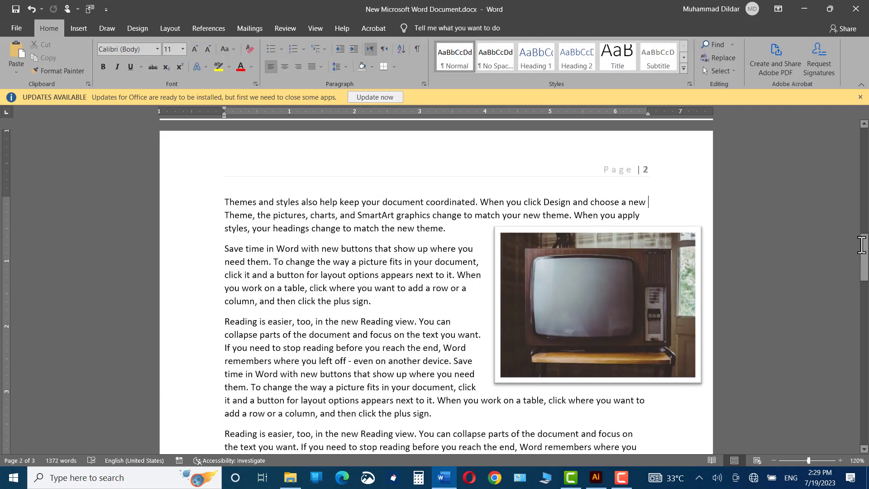
drag(861, 244, 816, 130)
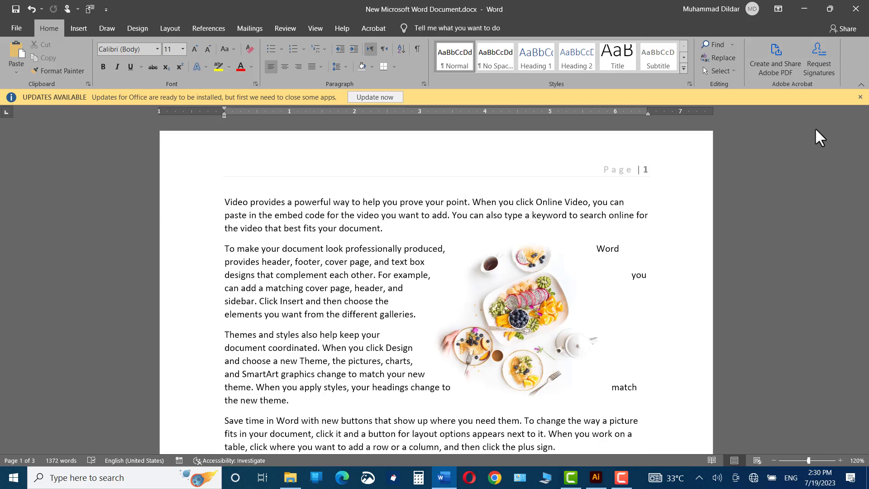
- Open the first page's header for editing and remove the header from the document
double_click(171, 154)
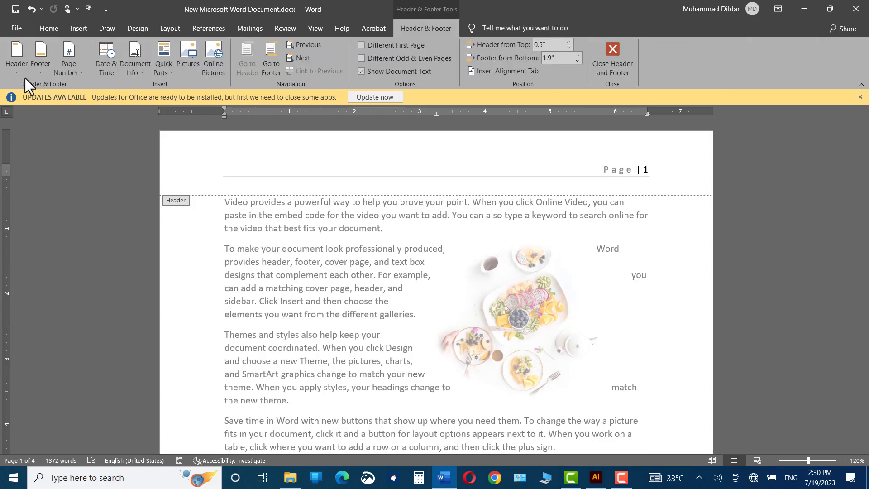
click(14, 67)
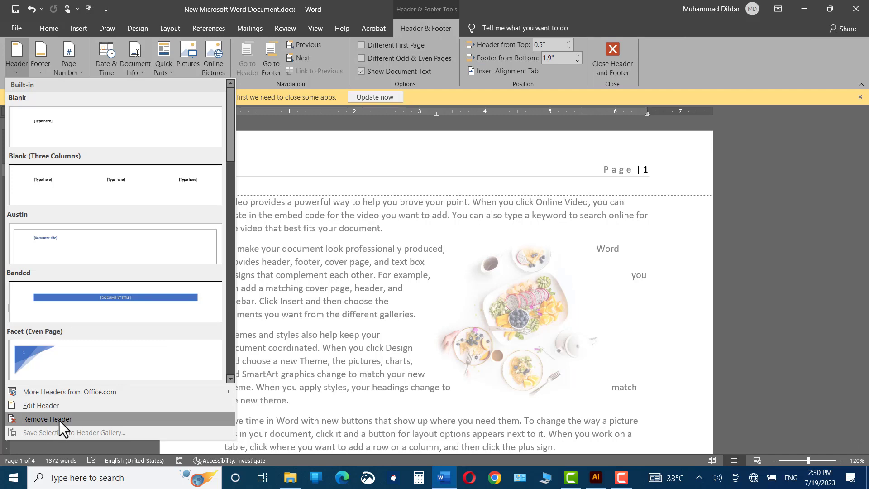
click(59, 419)
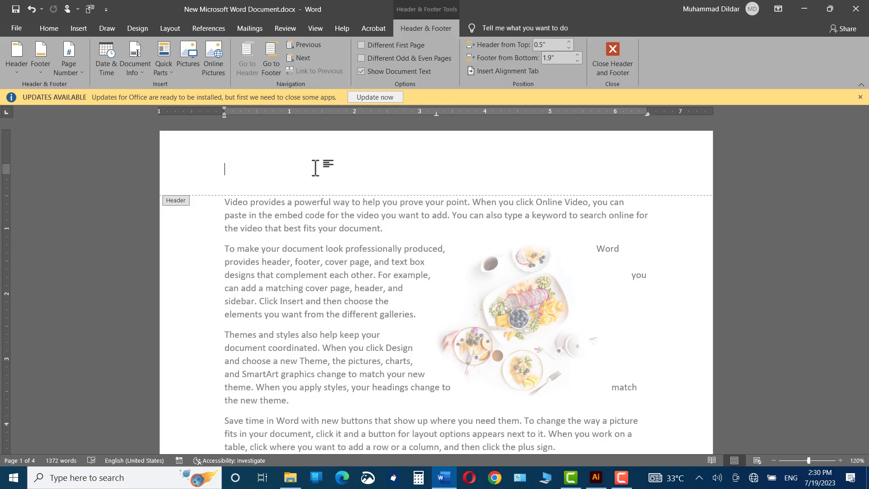
- Draw a rectangle about 8.5" wide and 0.35" high across the page header and apply the light orange gradient theme style
click(78, 28)
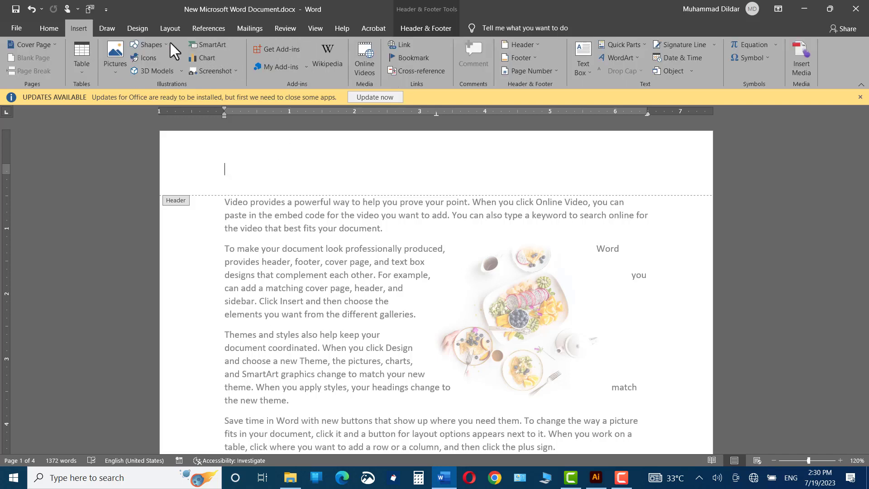
click(158, 44)
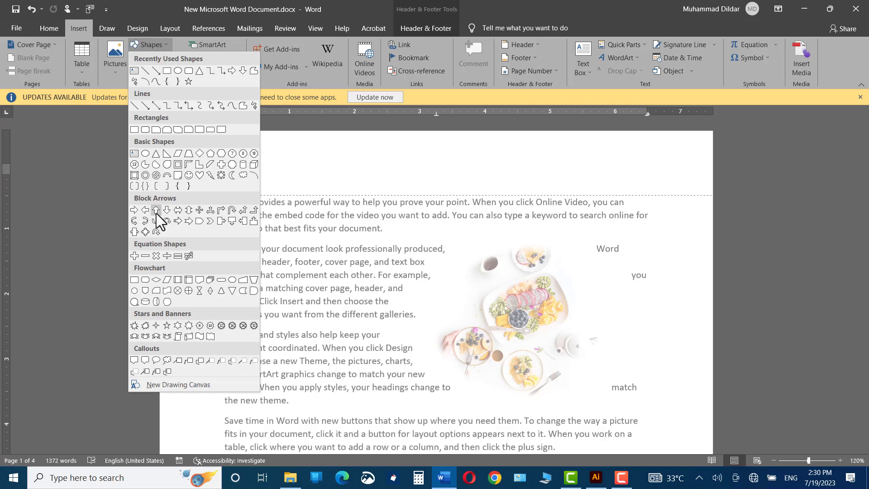
click(167, 71)
drag(161, 150, 713, 173)
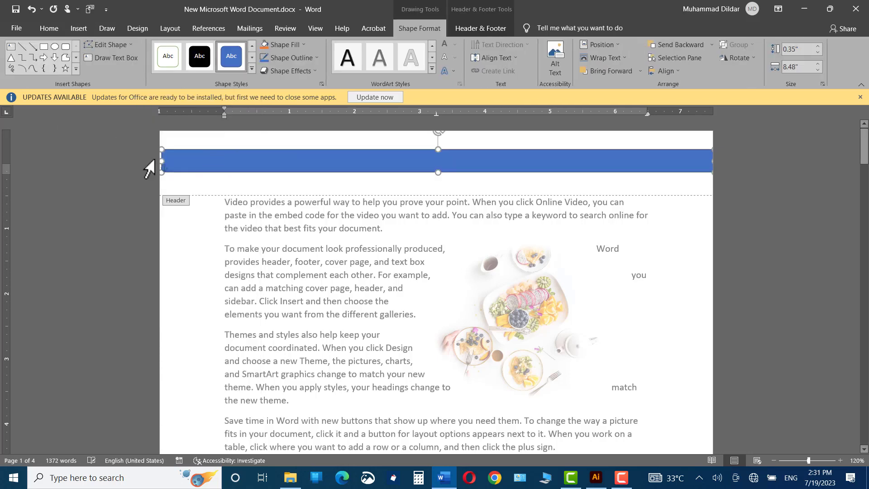
click(252, 67)
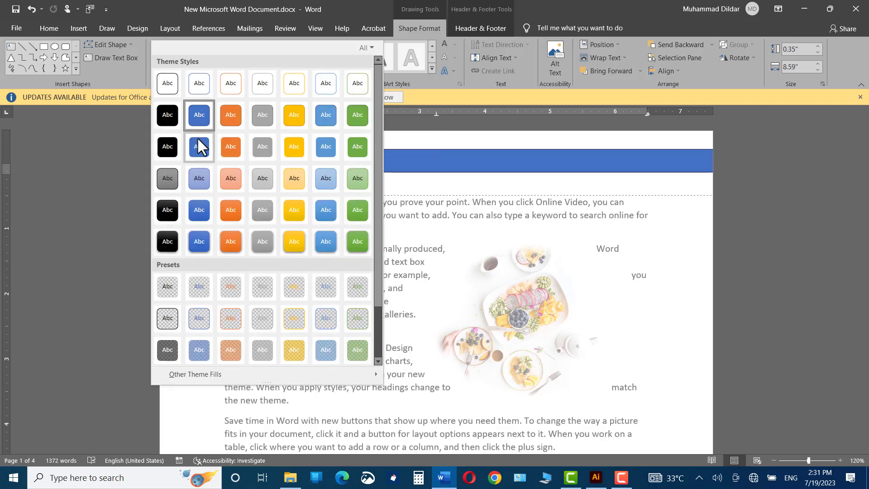
click(231, 183)
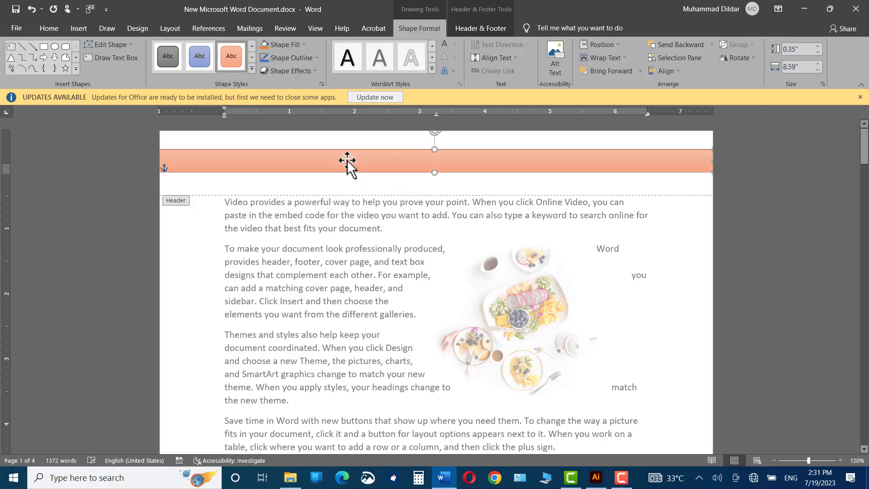
- Add the text "TECH TIME.COM" inside the header rectangle and return to the document body
right_click(347, 161)
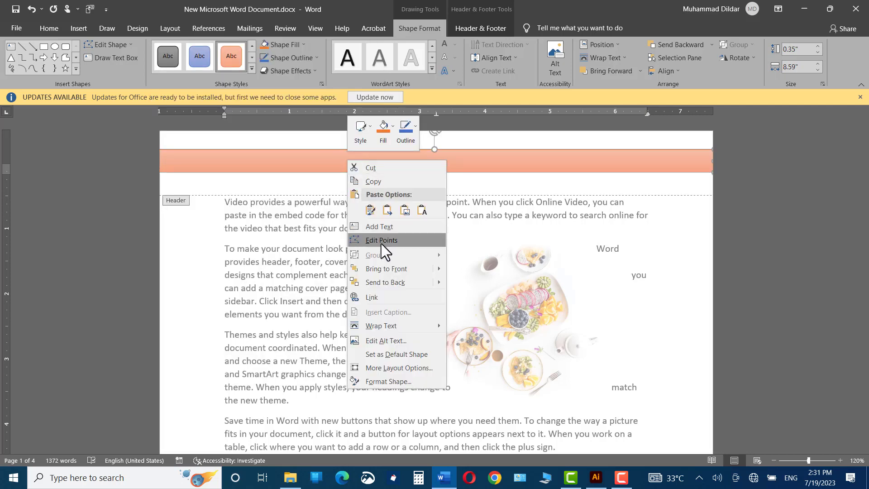
click(374, 227)
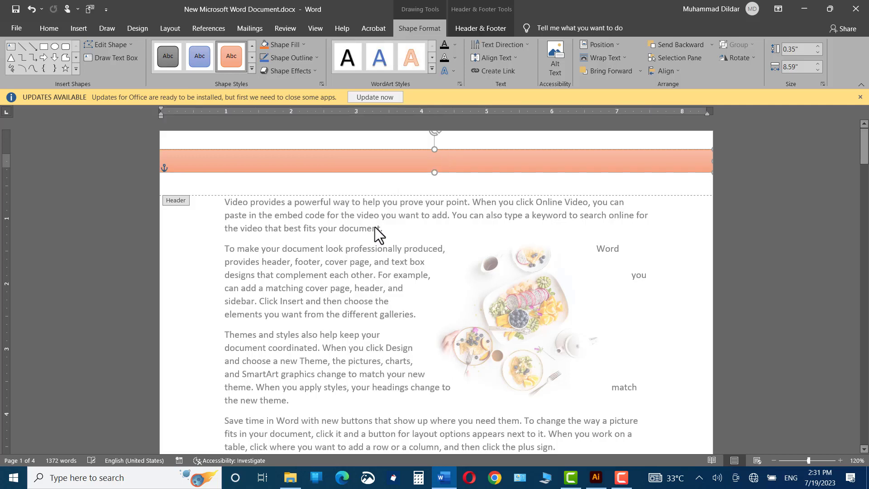
text(TECH TIME.COM)
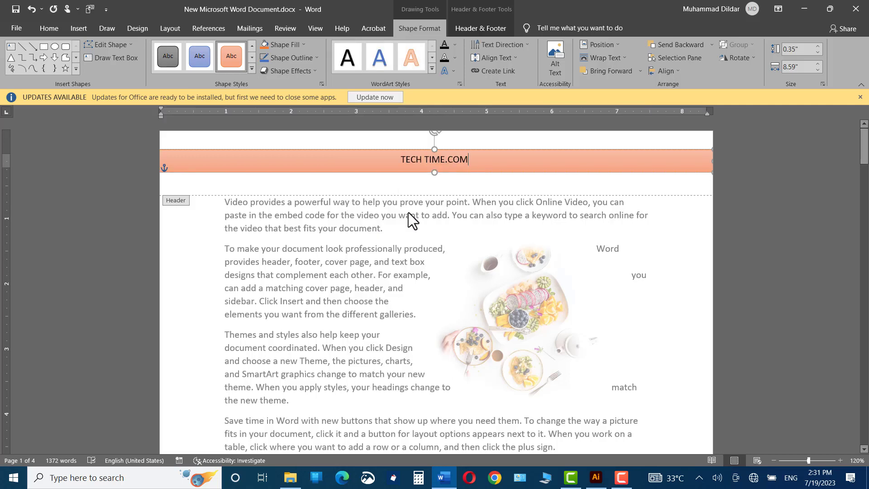
double_click(678, 243)
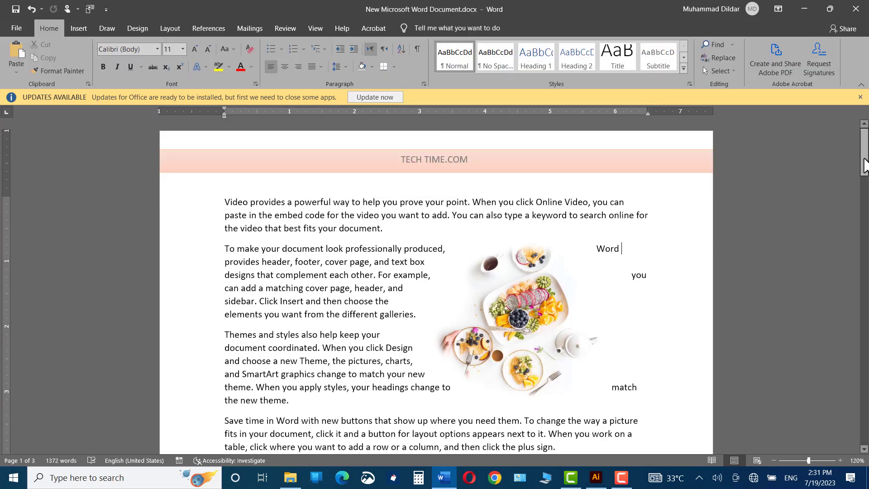
drag(864, 165, 851, 145)
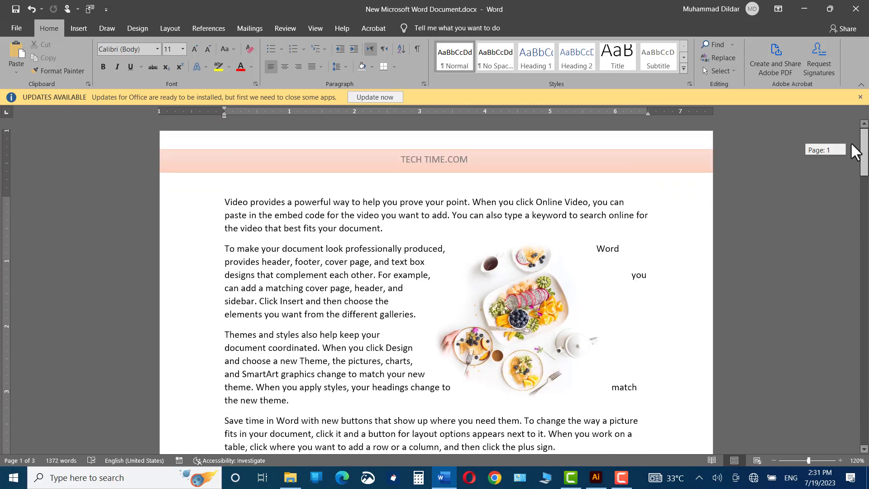
- Format the TECH TIME.COM header text in Times New Roman at 14 pt with a yellow highlight
triple_click(475, 159)
click(49, 28)
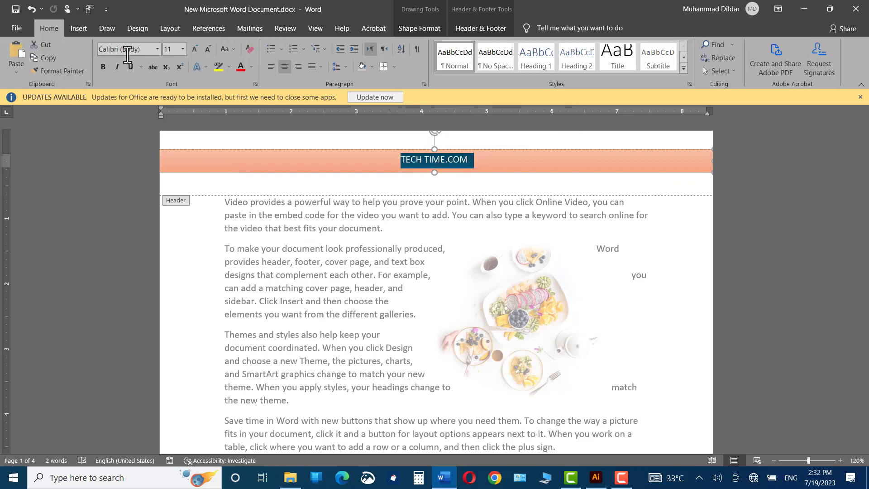
click(157, 48)
click(136, 118)
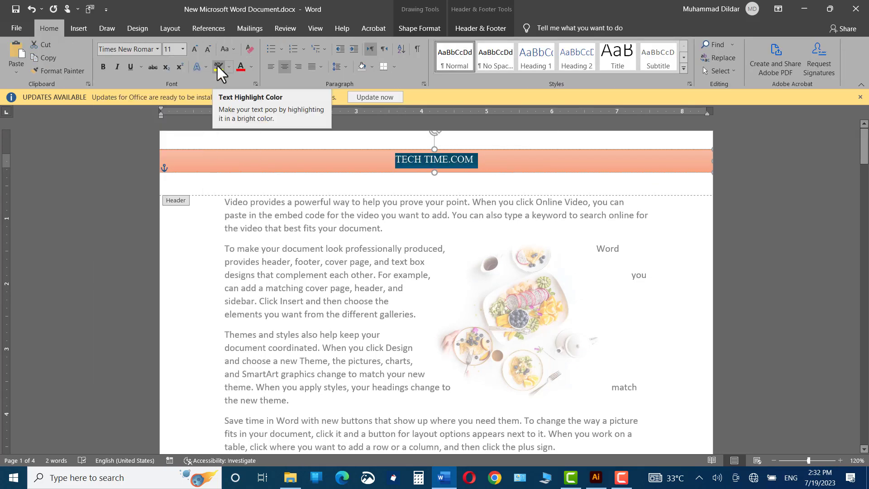
click(217, 64)
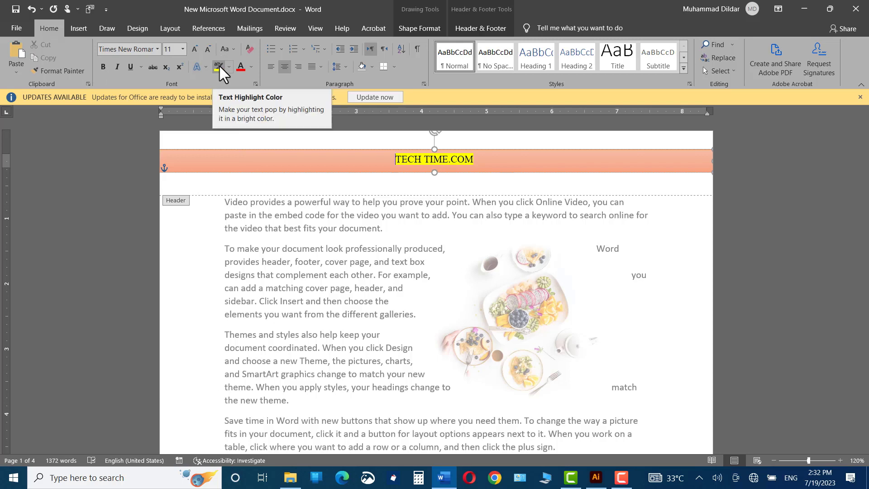
key(ctrl+a)
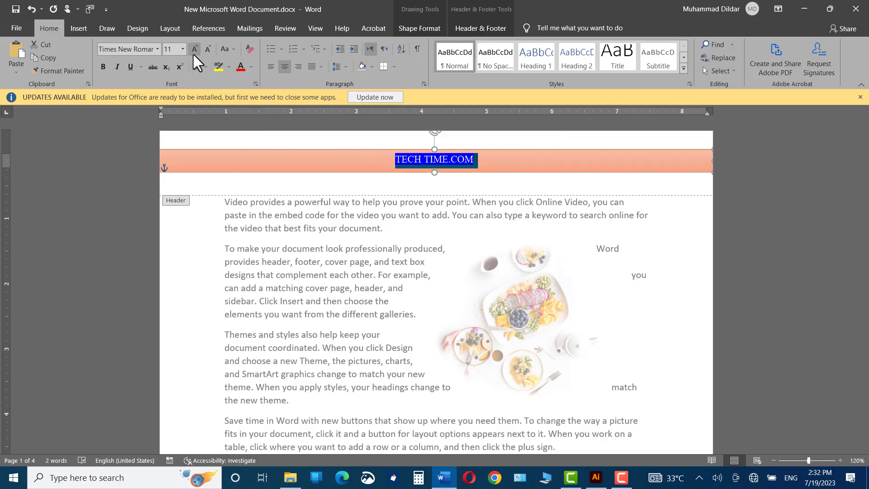
click(194, 45)
click(193, 45)
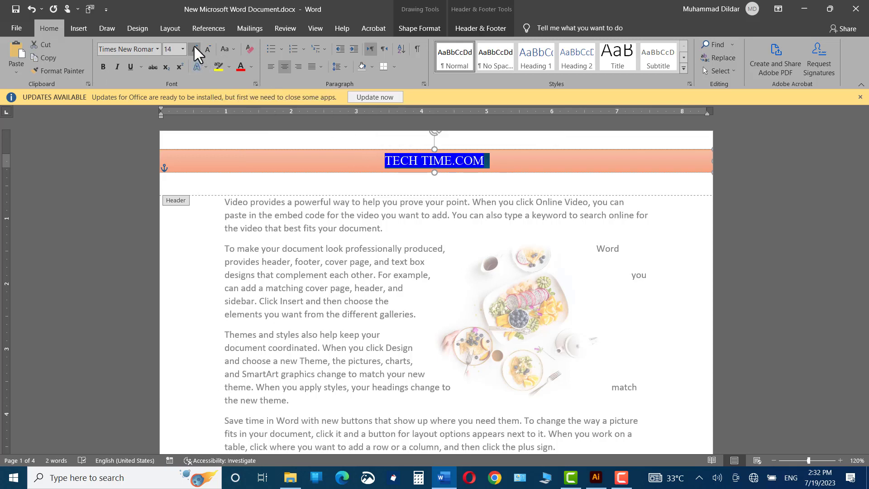
click(689, 216)
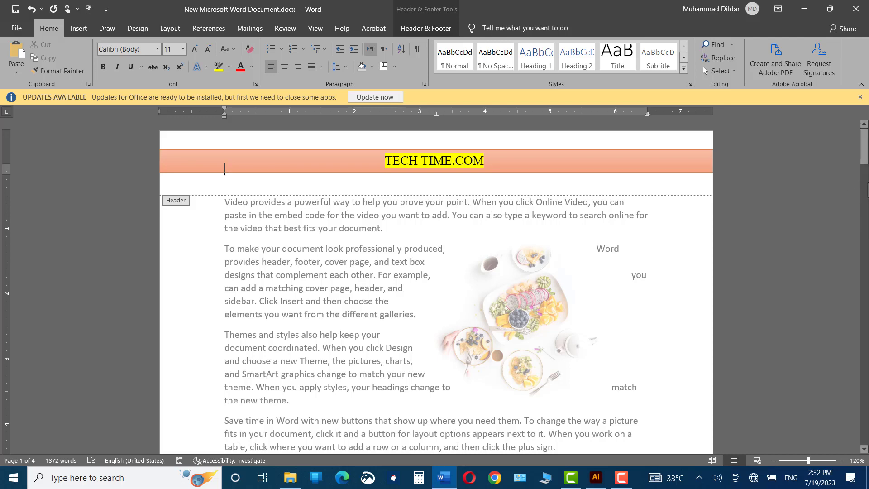
- Draw a rounded rectangle about 6.6" wide and 0.3" high in the first page's footer and center it between the margins
drag(862, 149, 860, 211)
click(221, 223)
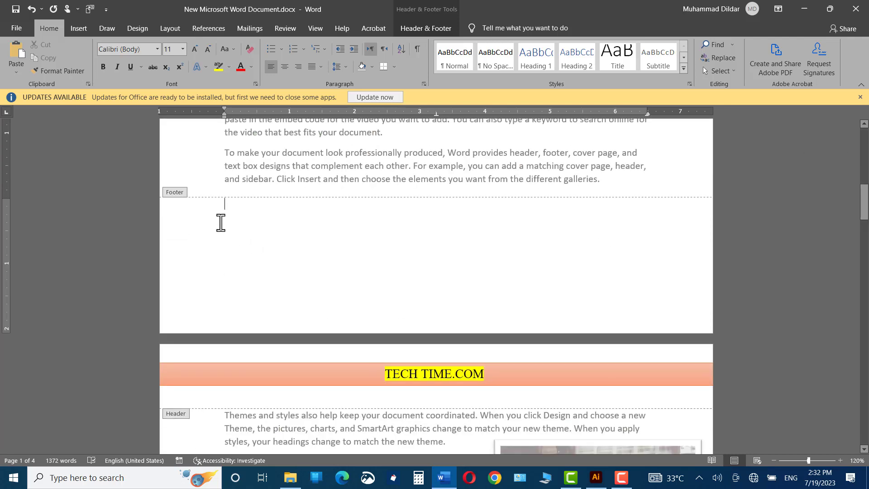
click(80, 28)
click(160, 41)
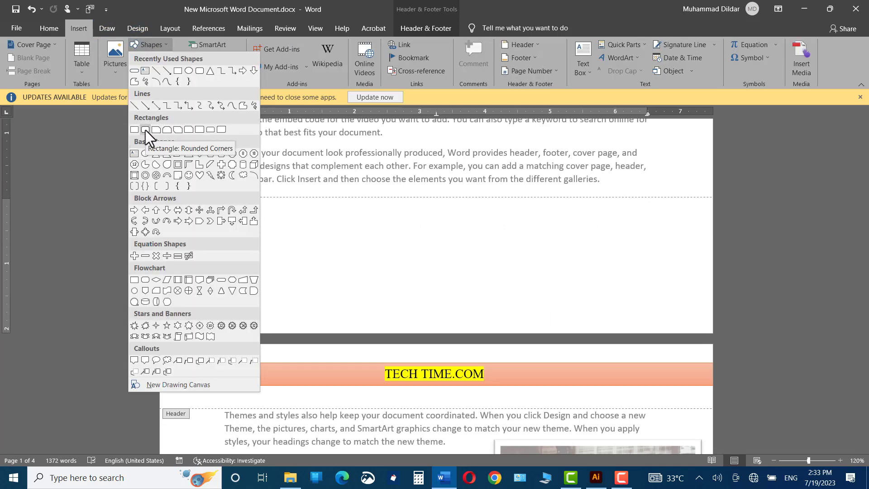
click(145, 129)
drag(210, 214, 639, 234)
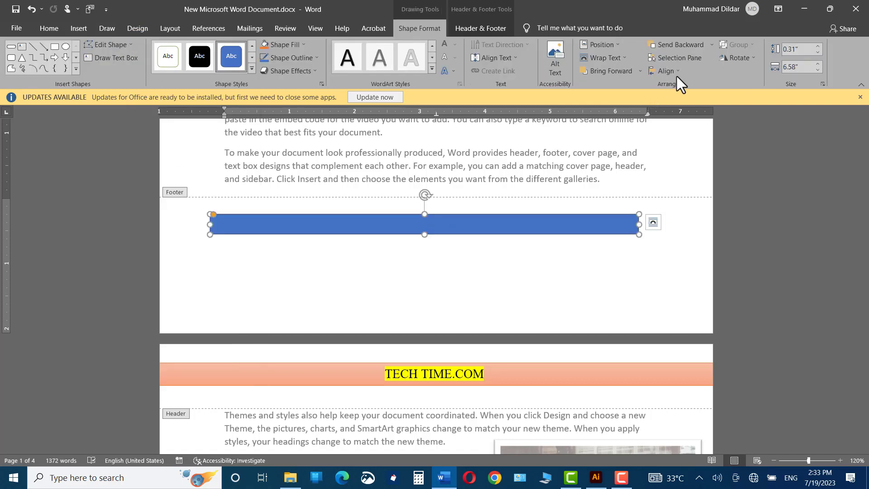
drag(435, 225, 447, 225)
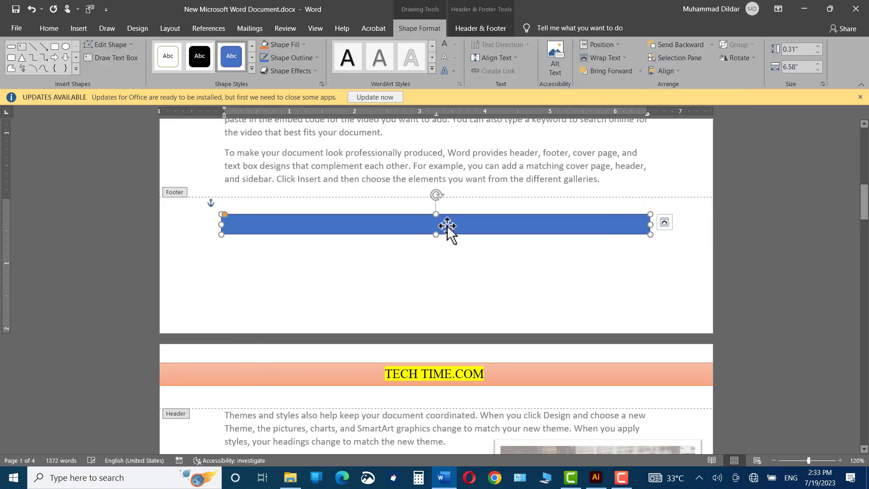
- Add the text "TUTORIAL.COM" inside the footer's rounded rectangle
right_click(398, 225)
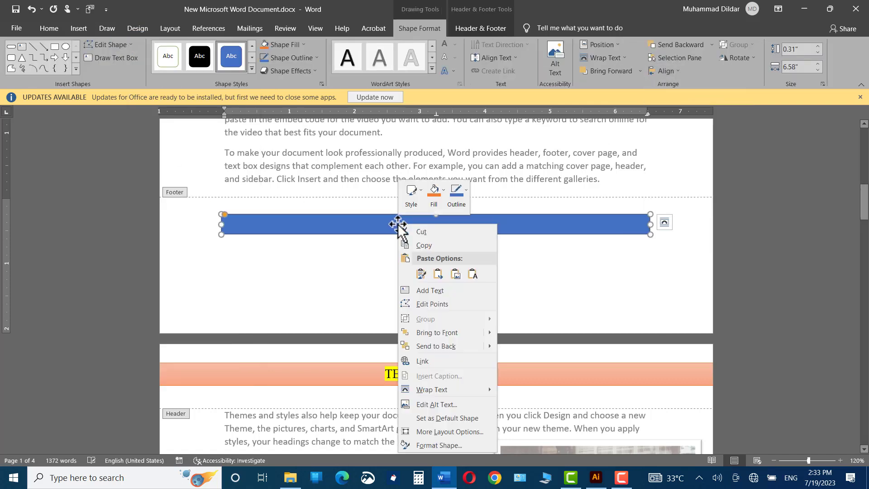
click(428, 290)
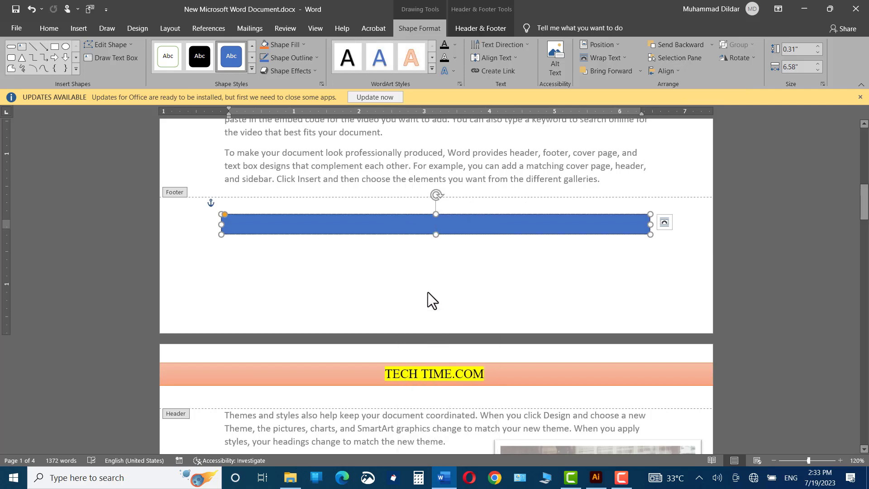
text(TUTORIAL.COM)
- Fill the footer shape with Orange, Accent 2, Lighter 60% and remove its outline
click(288, 70)
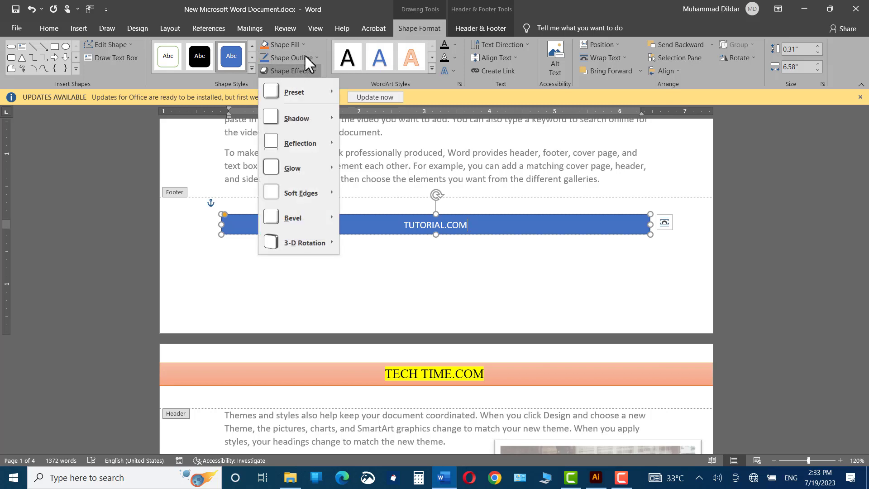
click(305, 55)
click(304, 54)
click(288, 43)
click(289, 45)
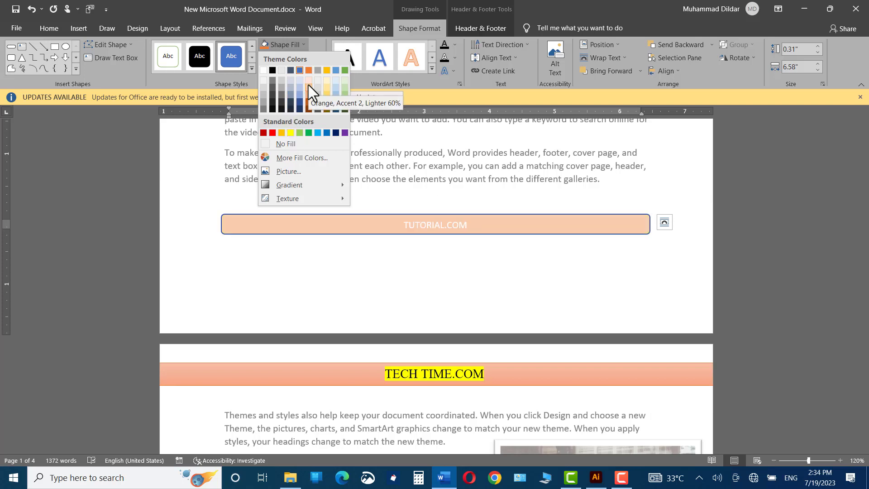
click(308, 85)
click(307, 58)
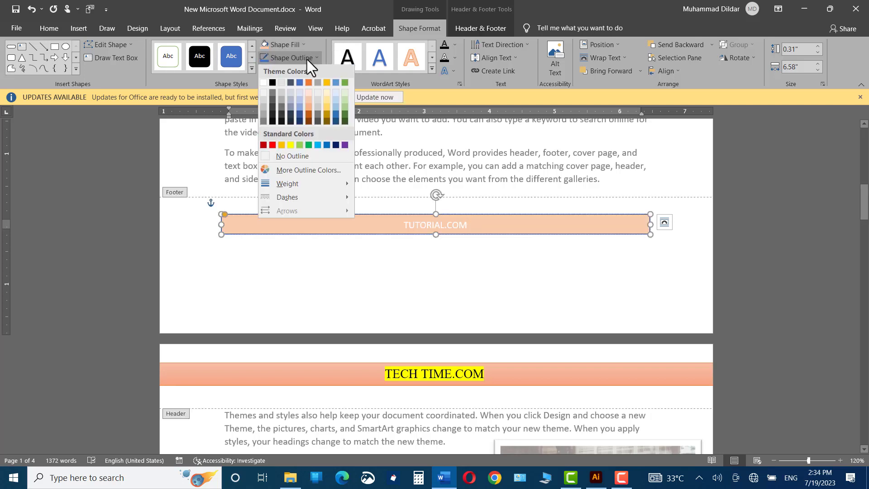
click(288, 157)
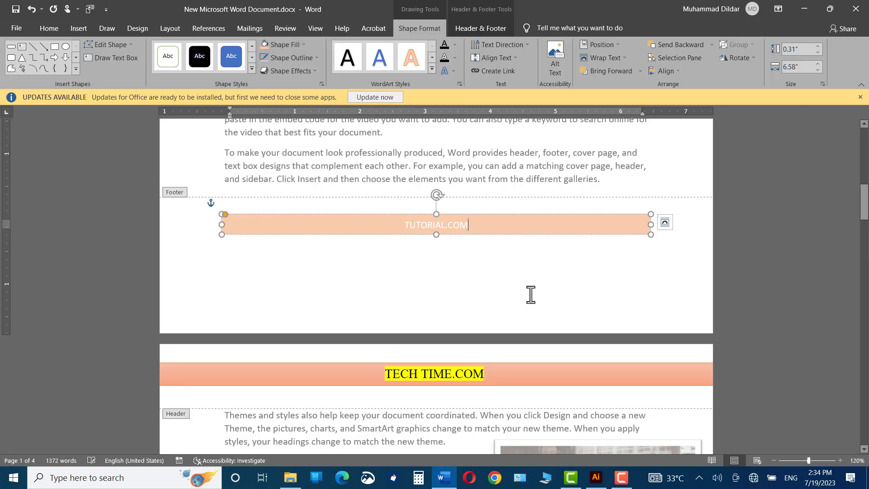
- Stretch the footer shape across the full page width, close the footer, and return to the first page's body
drag(222, 225, 159, 224)
click(669, 258)
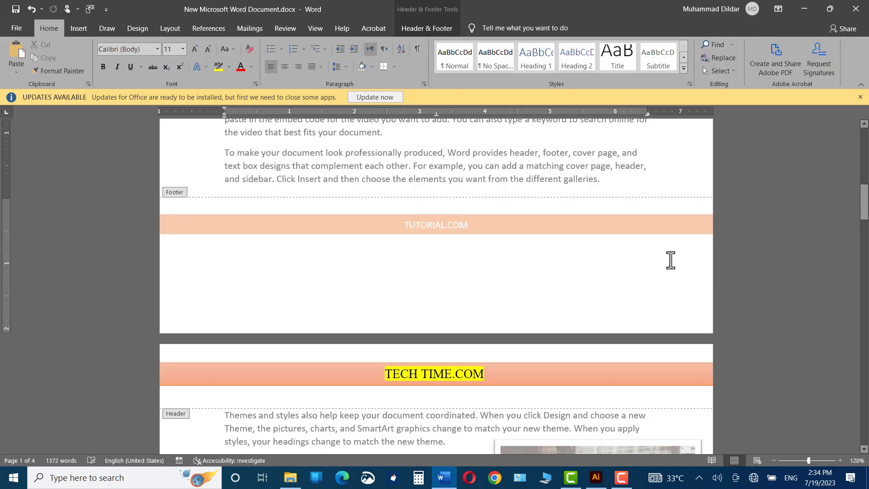
double_click(671, 183)
drag(864, 210, 864, 145)
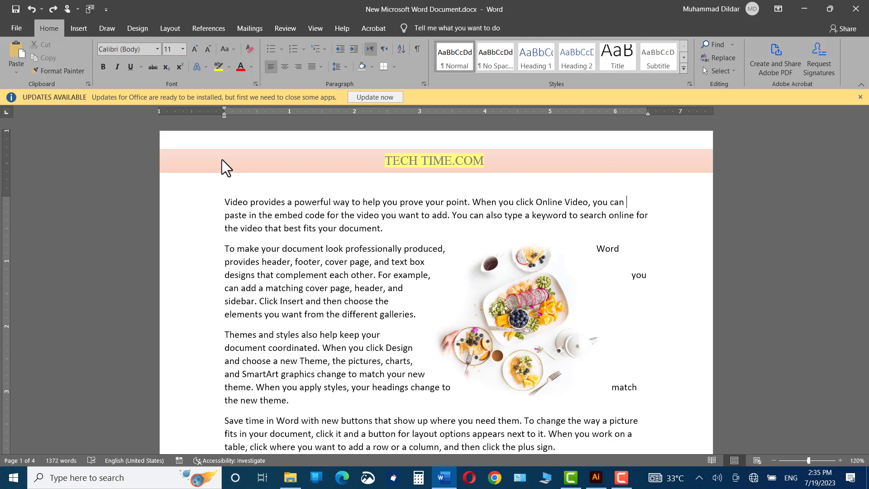
- Try adding the Accent Bar 2 page number at the top of the page with the shape header in place
double_click(170, 193)
click(75, 69)
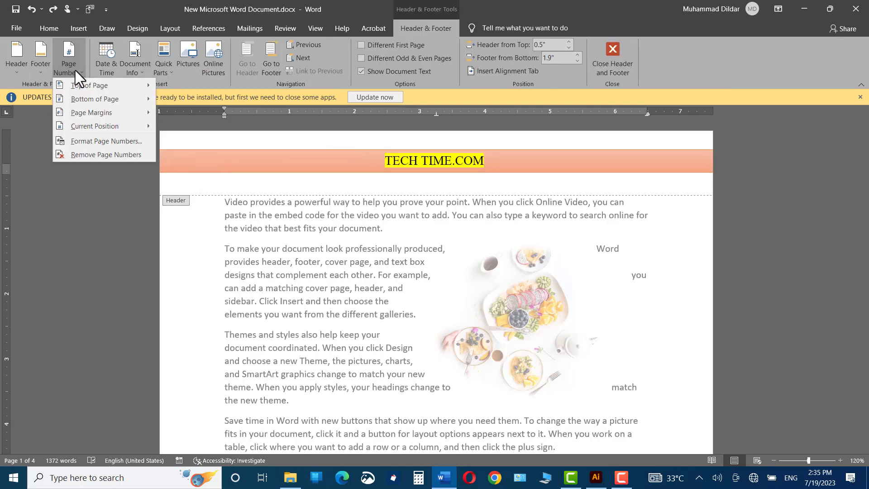
mouse_move(112, 86)
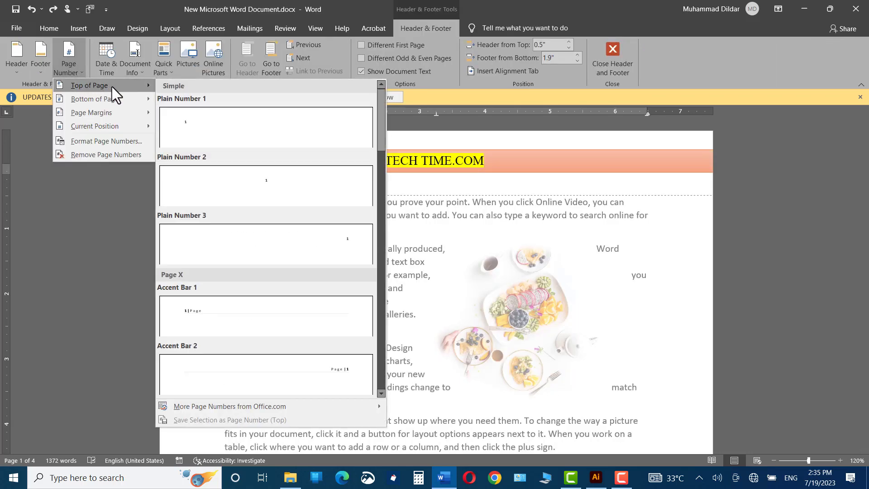
click(338, 365)
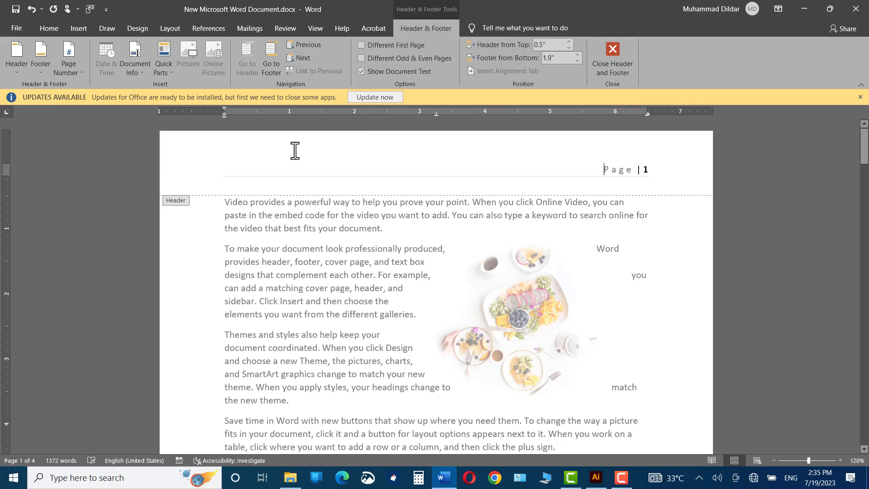
double_click(426, 229)
drag(864, 155, 862, 437)
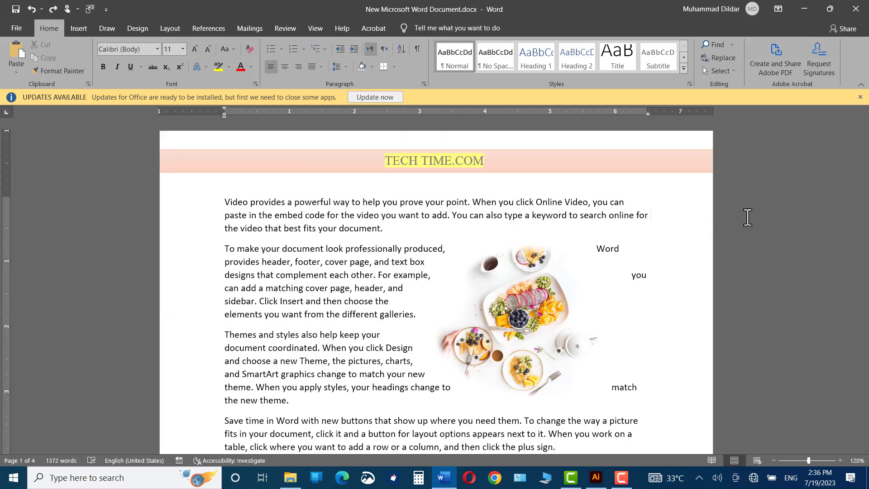